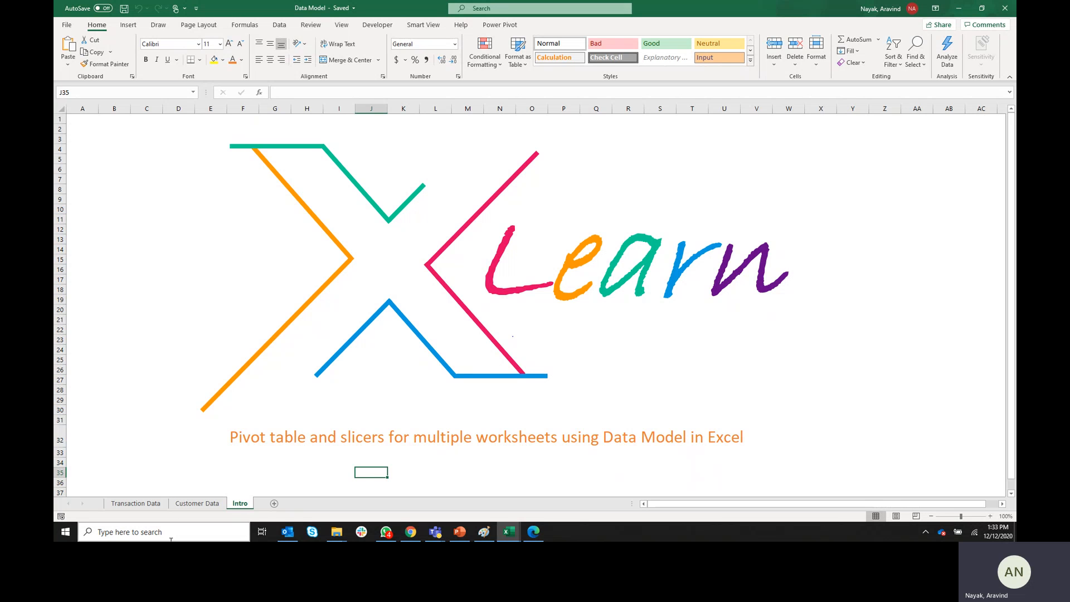
# Examine the columns of the Transaction Data and Customer Data sheets, comparing the CLIENTNUM column in each.
pyautogui.click(136, 503)
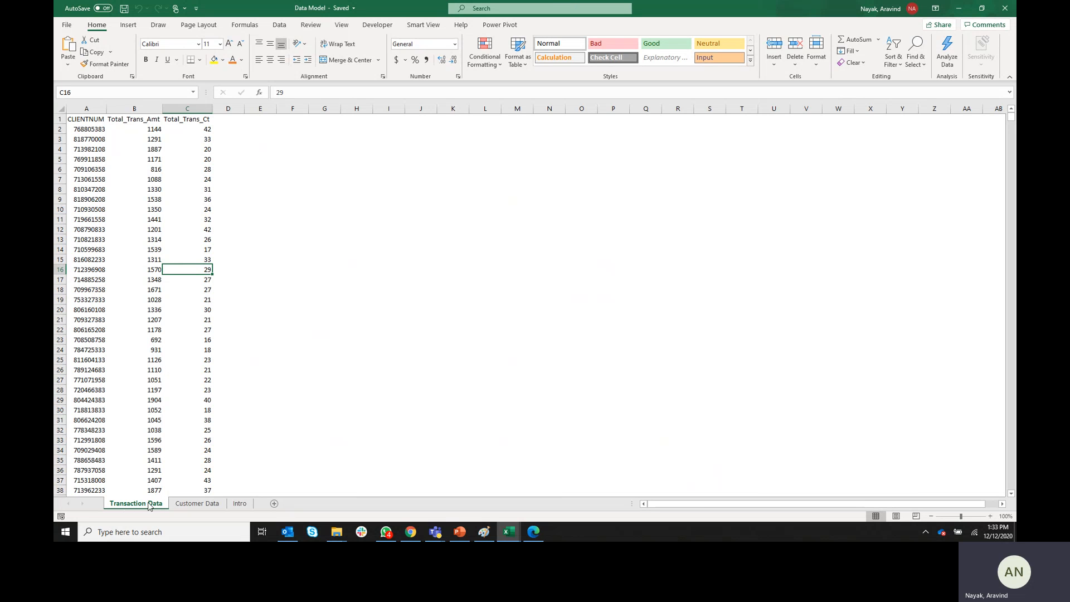
pyautogui.click(83, 144)
pyautogui.click(148, 148)
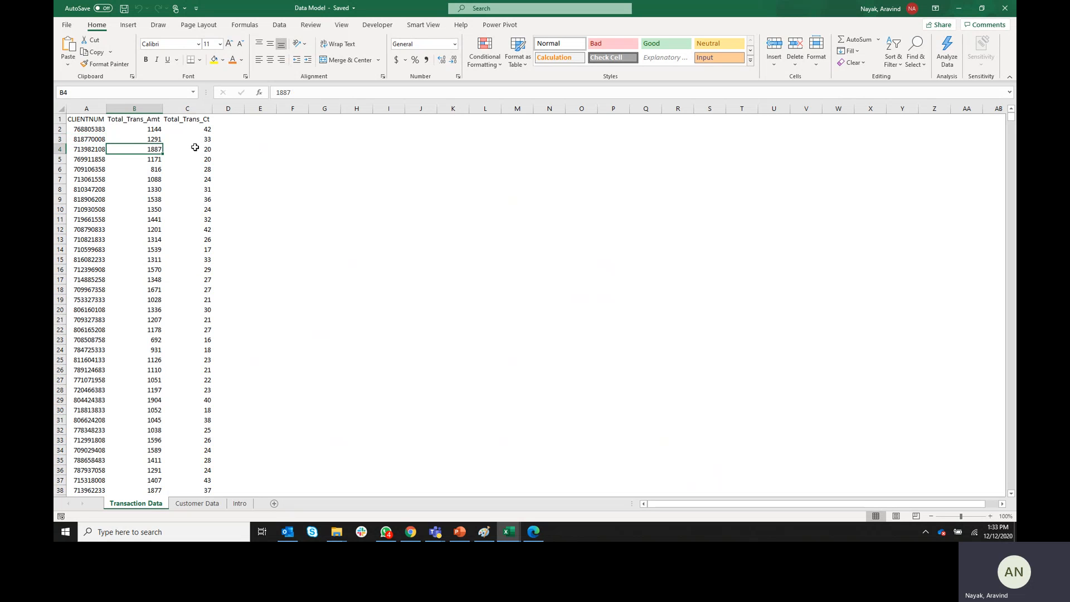
pyautogui.click(201, 148)
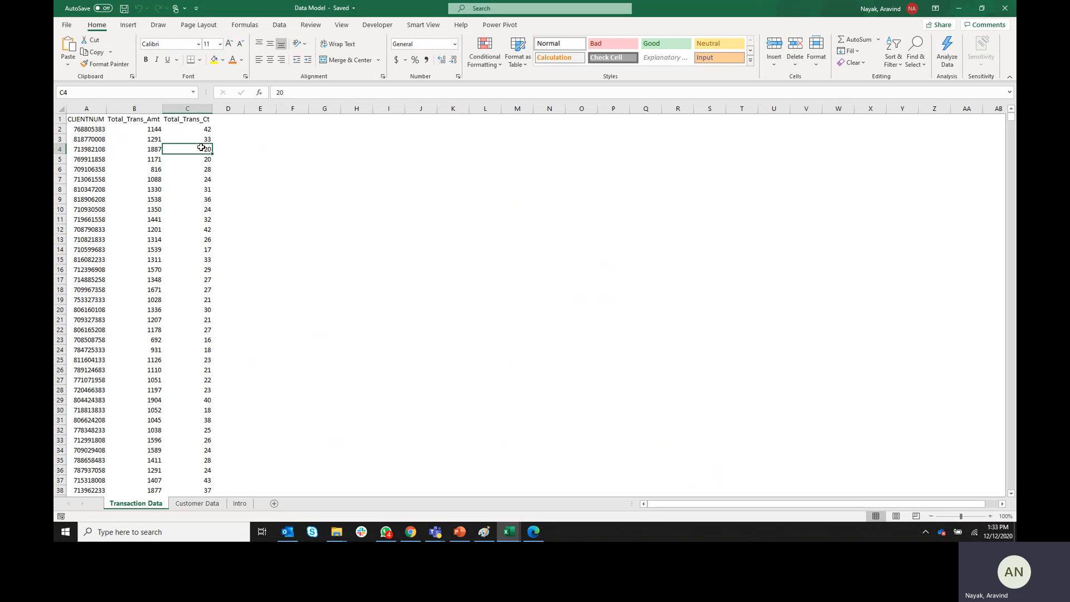
pyautogui.click(184, 504)
pyautogui.click(85, 240)
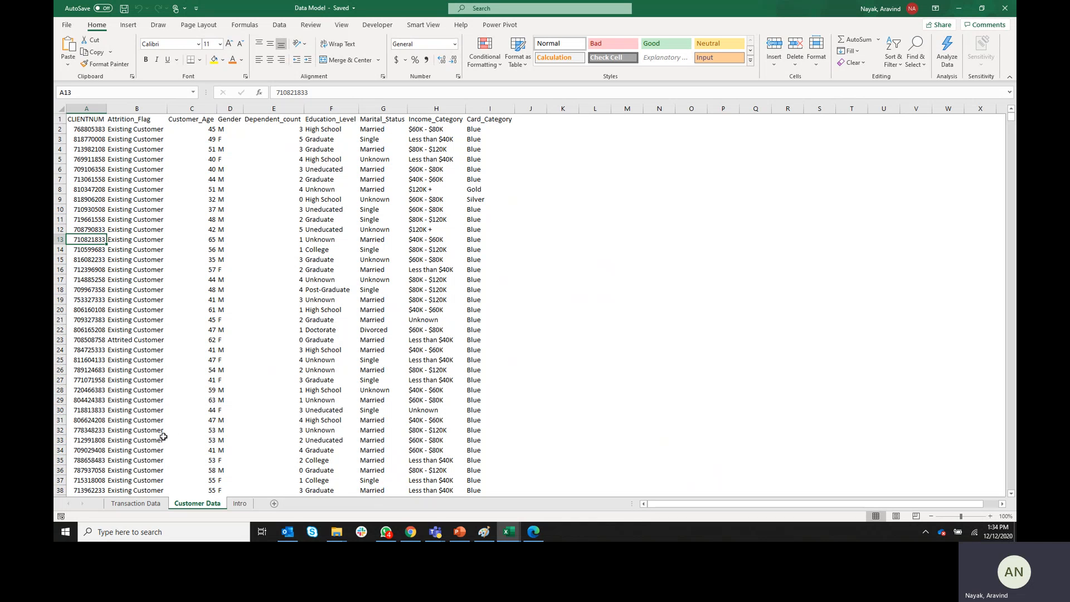
pyautogui.click(135, 506)
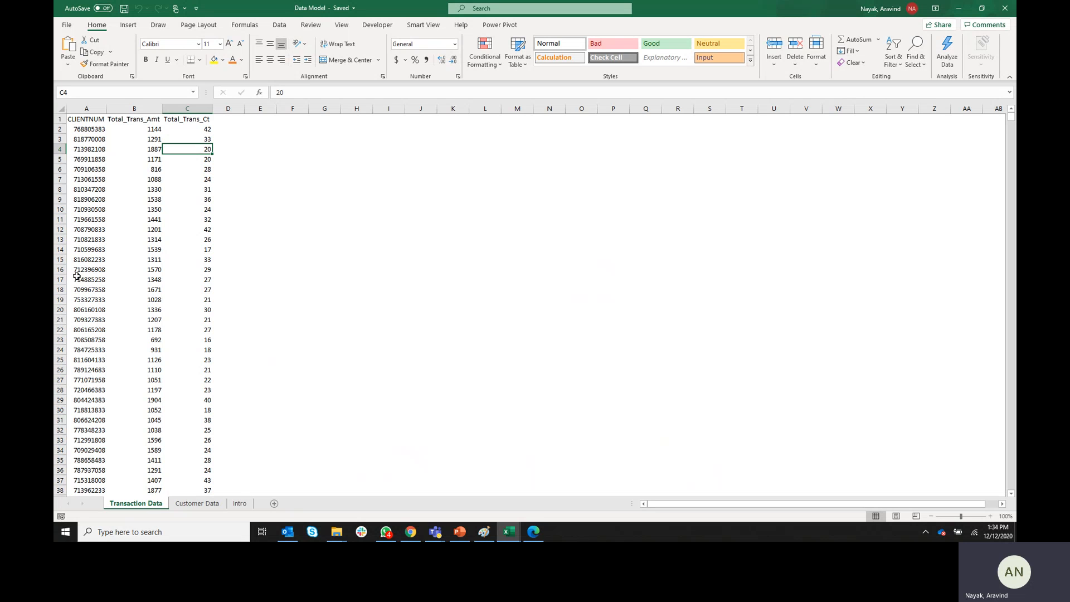
pyautogui.click(81, 128)
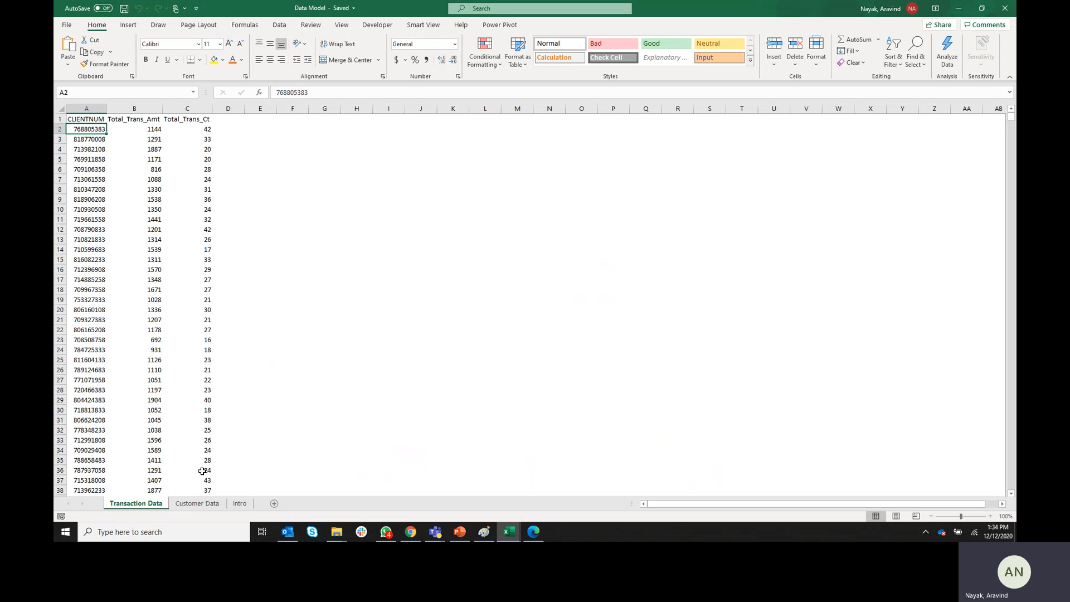
pyautogui.click(190, 504)
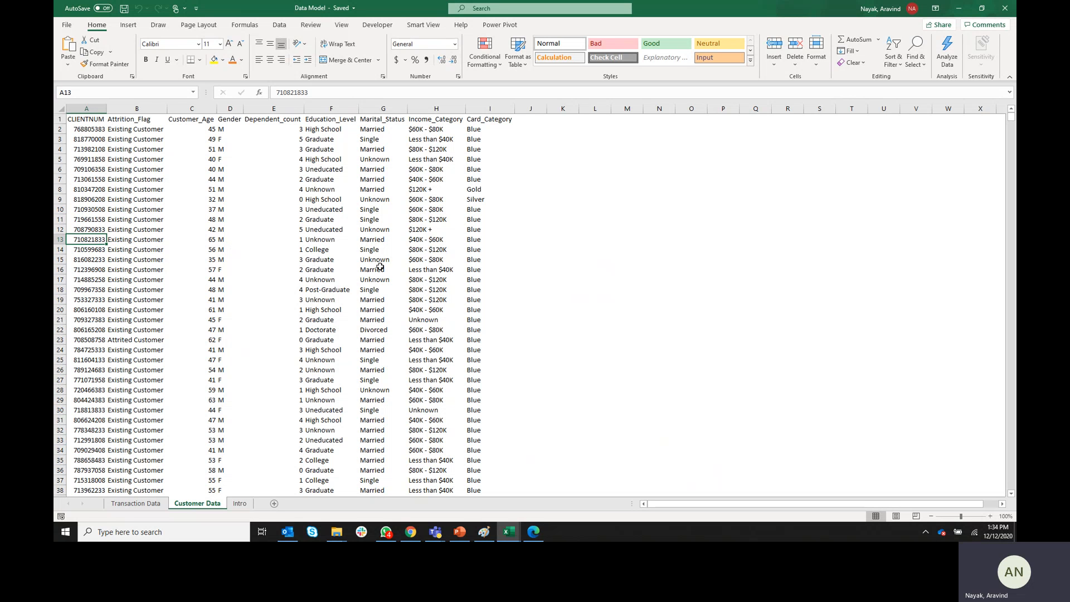
# Create a PivotTable on a new worksheet from the full Transaction Data range A1:C10128, adding the data to the Data Model.
pyautogui.click(131, 505)
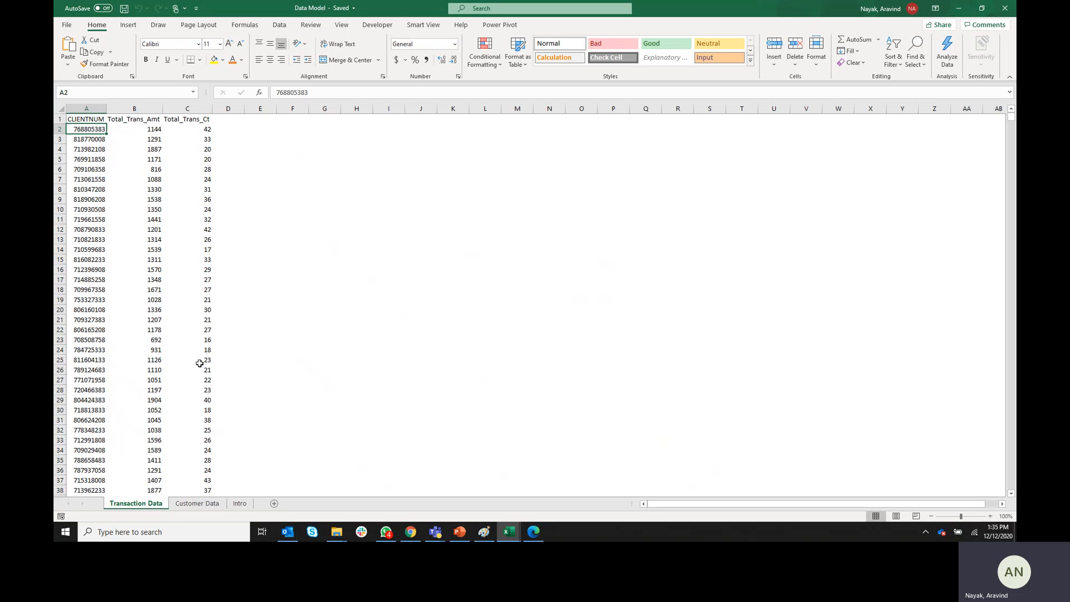
pyautogui.click(154, 359)
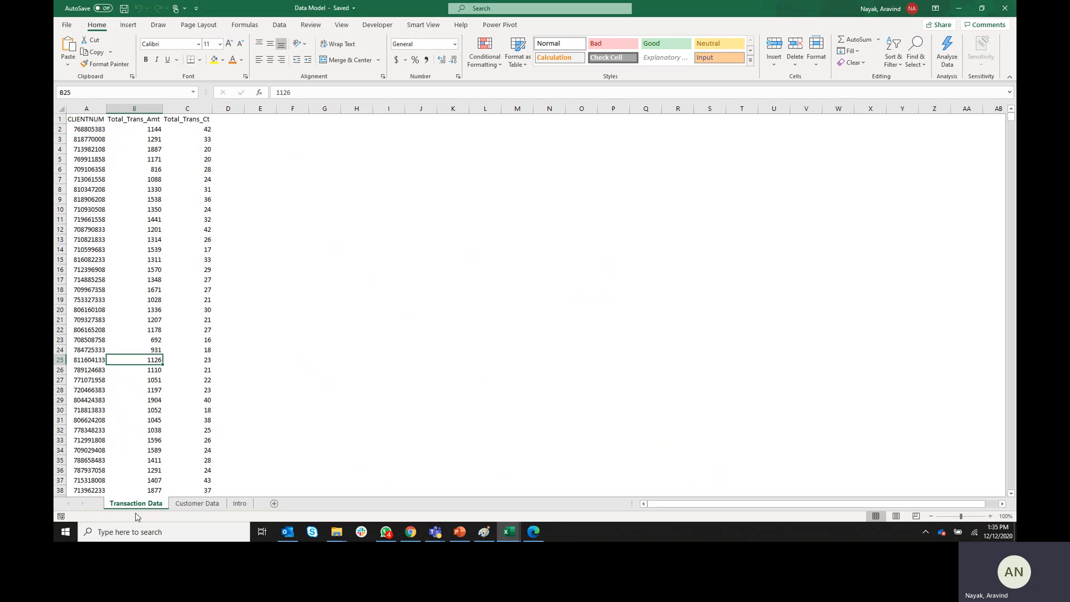
pyautogui.click(149, 302)
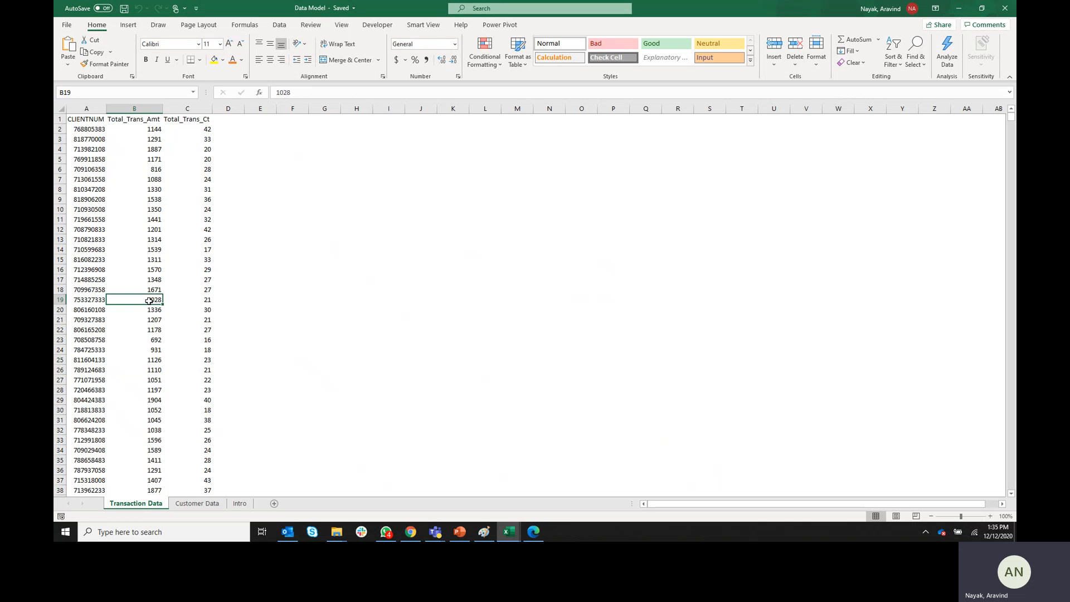
pyautogui.hotkey('ctrl', 'a')
pyautogui.hotkey('ctrl', 'q')
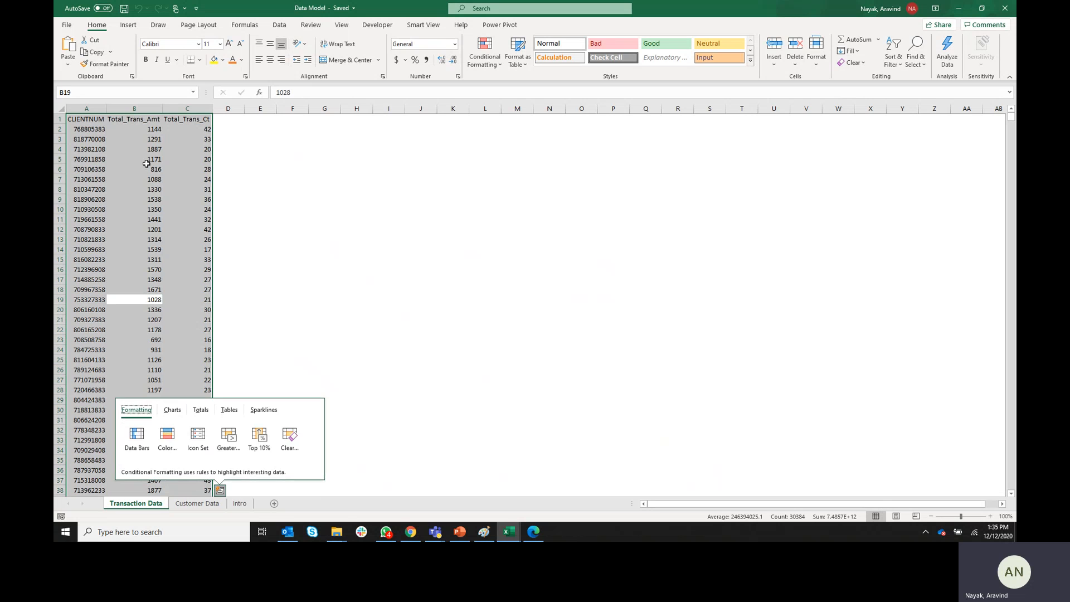
pyautogui.press('Escape')
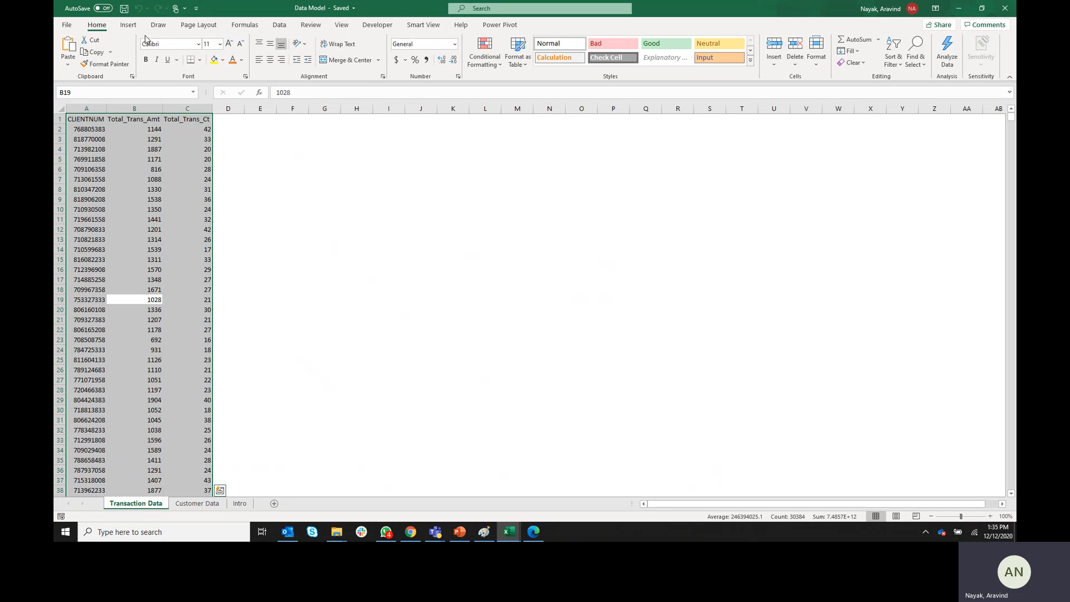
pyautogui.click(128, 25)
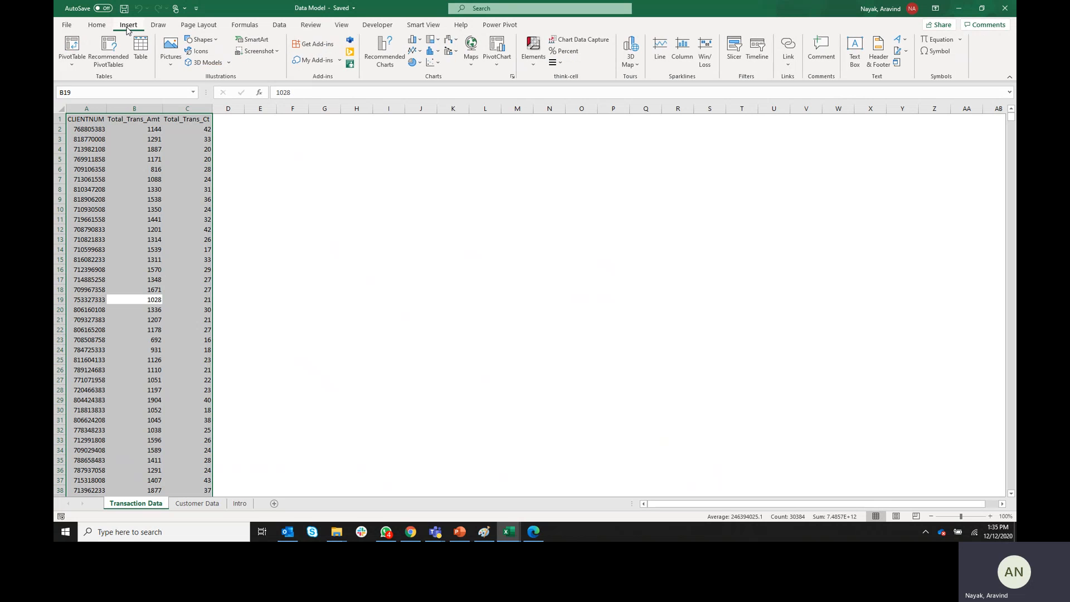
pyautogui.click(72, 48)
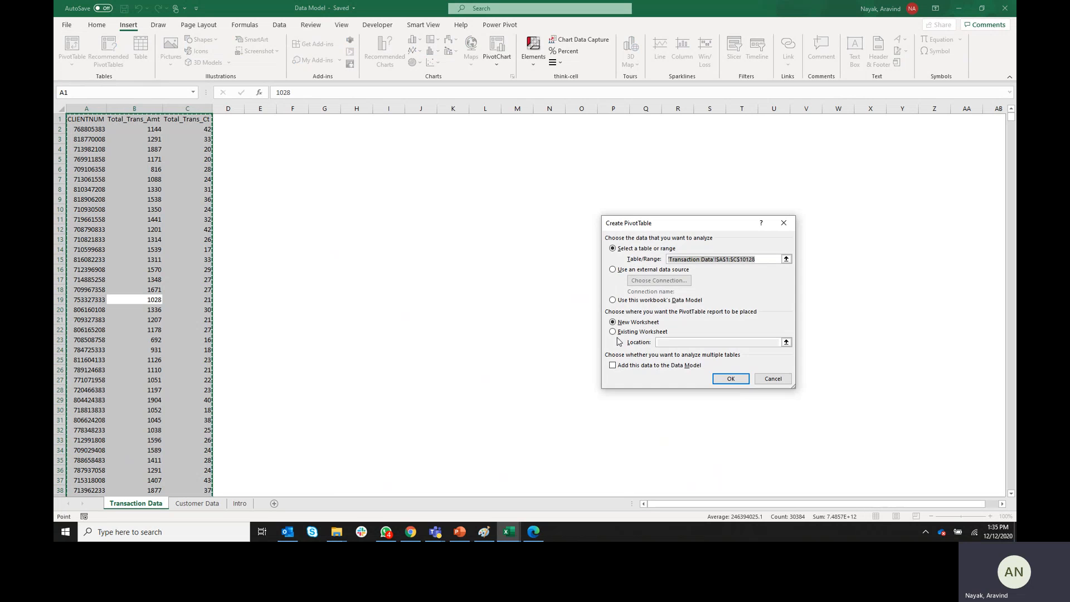
pyautogui.moveTo(702, 223); pyautogui.dragTo(370, 248)
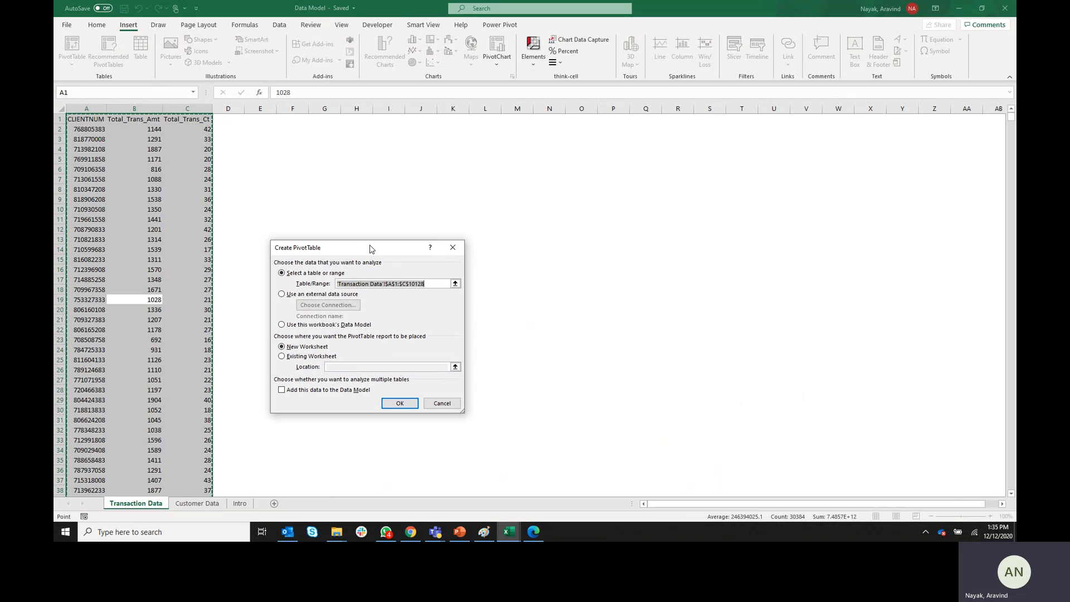
pyautogui.click(282, 391)
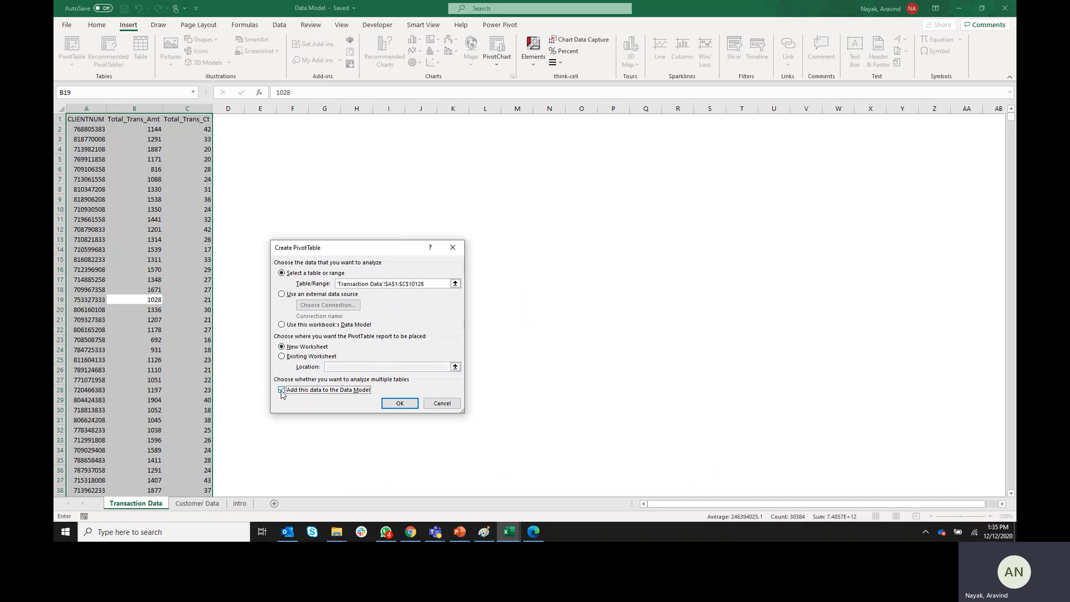
pyautogui.click(394, 404)
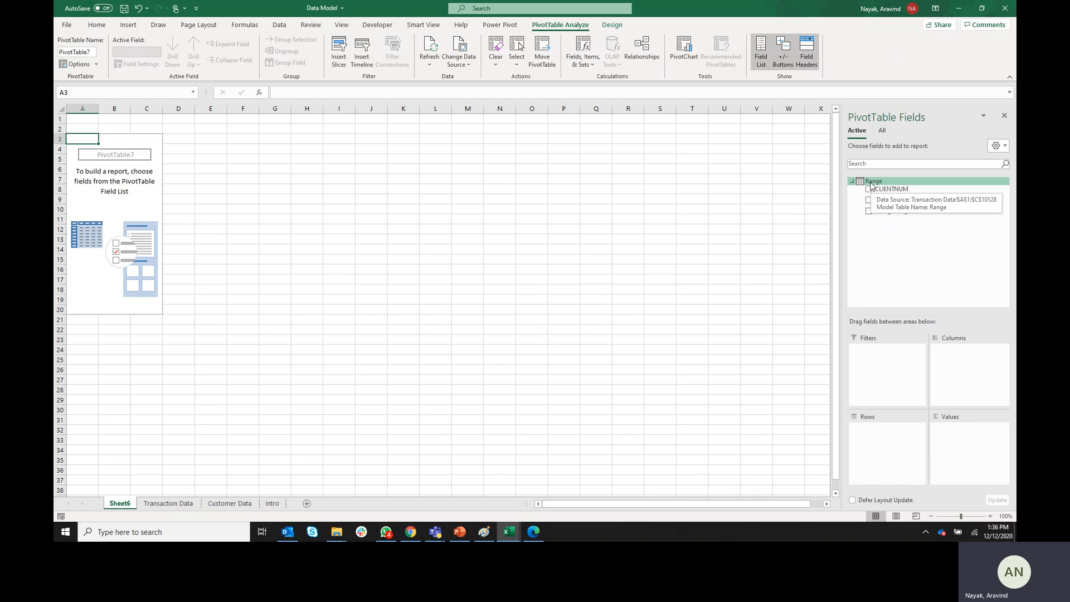
# Create a new-worksheet PivotTable from Customer Data A1:I10128, added to the Data Model, and move its sheet in front of Transaction Data.
pyautogui.click(222, 504)
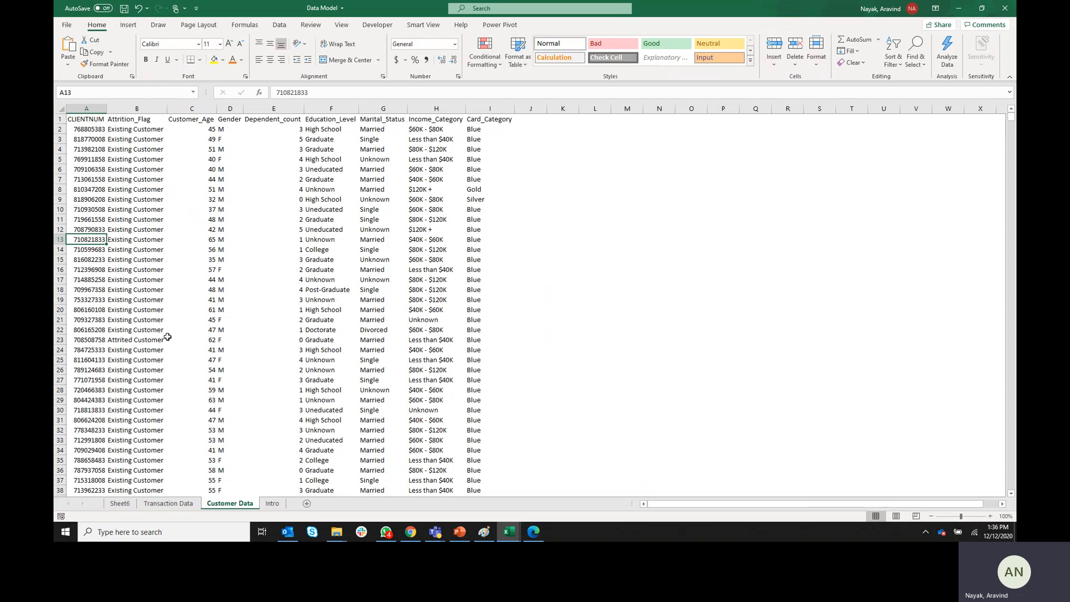
pyautogui.click(168, 339)
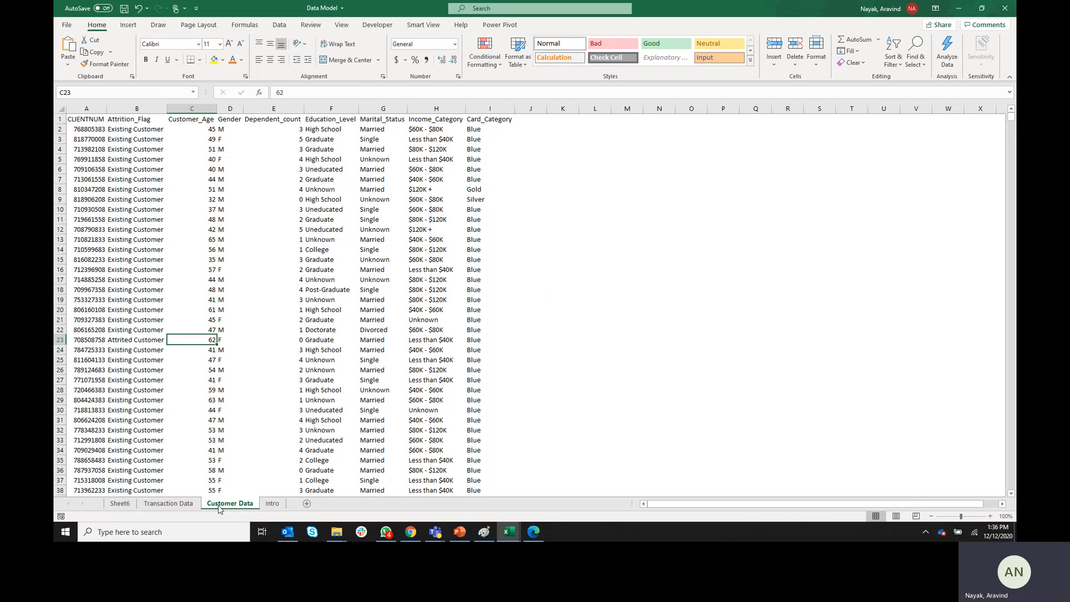
pyautogui.hotkey('ctrl', 'a')
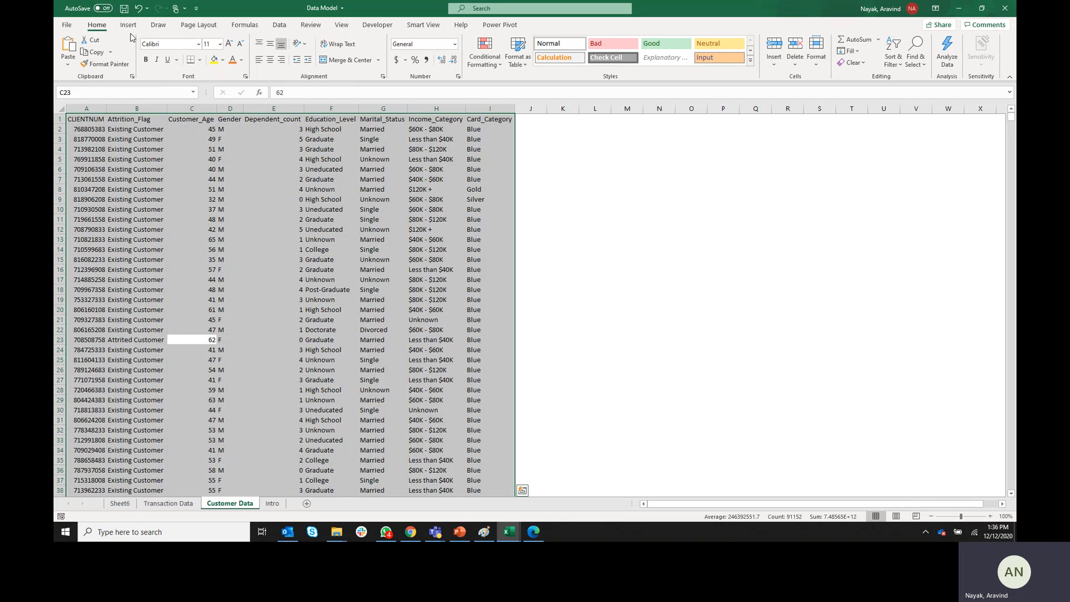
pyautogui.click(128, 25)
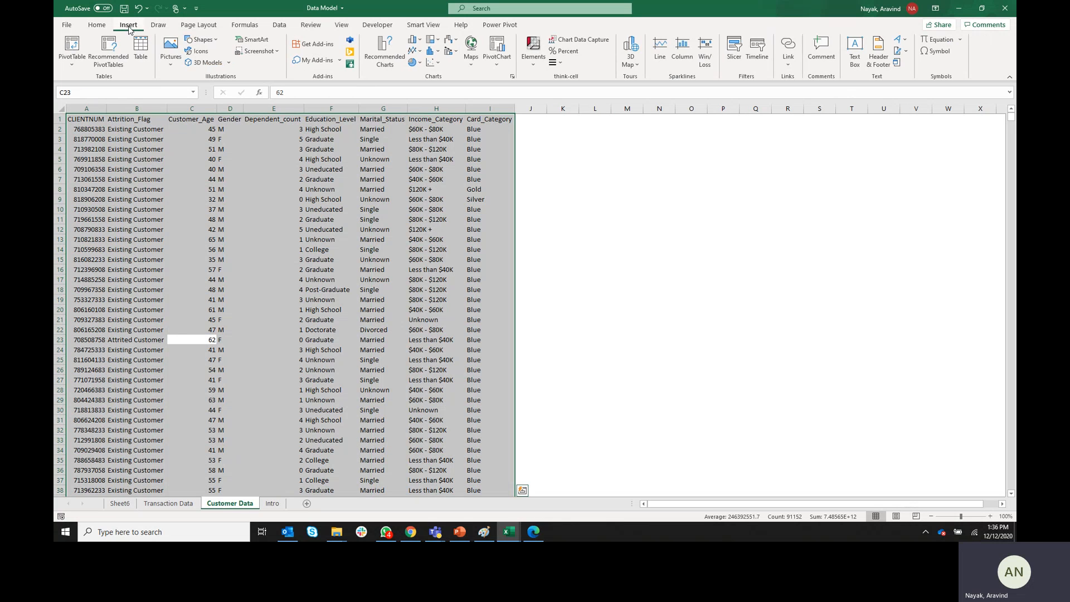
pyautogui.click(71, 47)
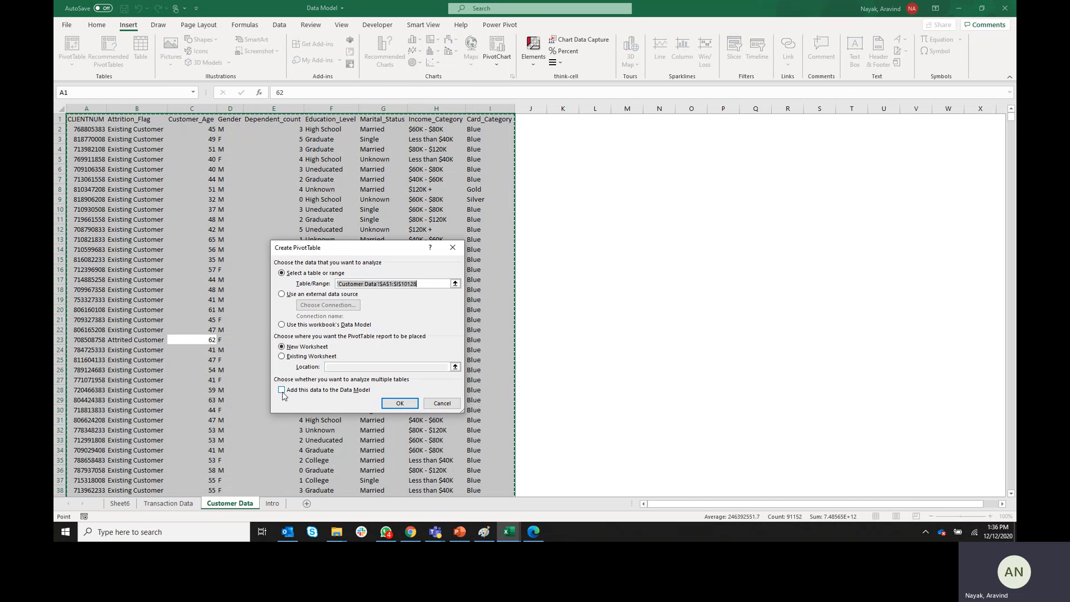
pyautogui.click(282, 391)
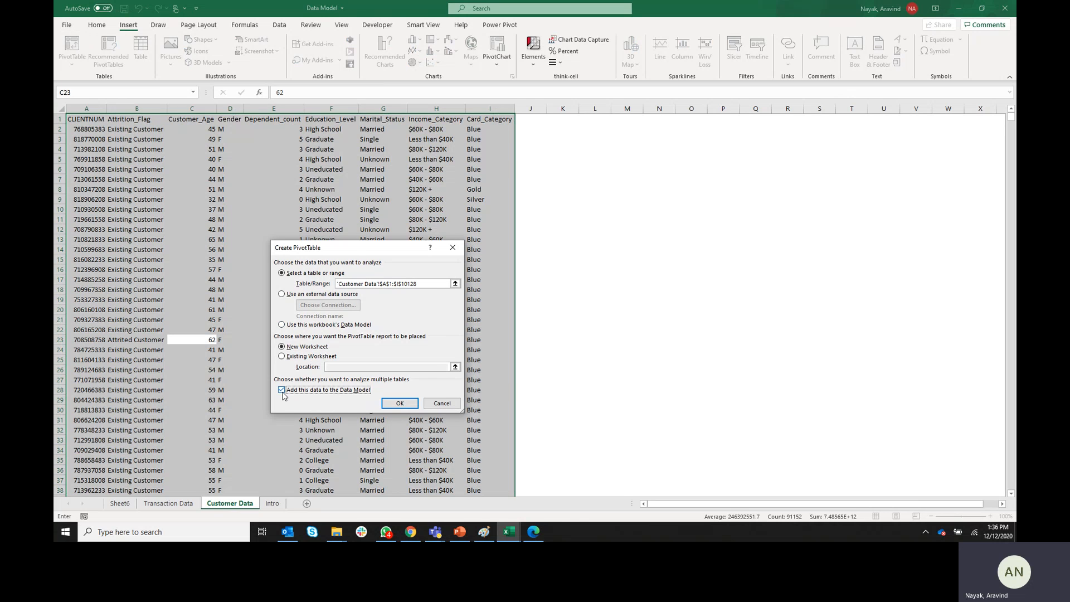
pyautogui.click(397, 407)
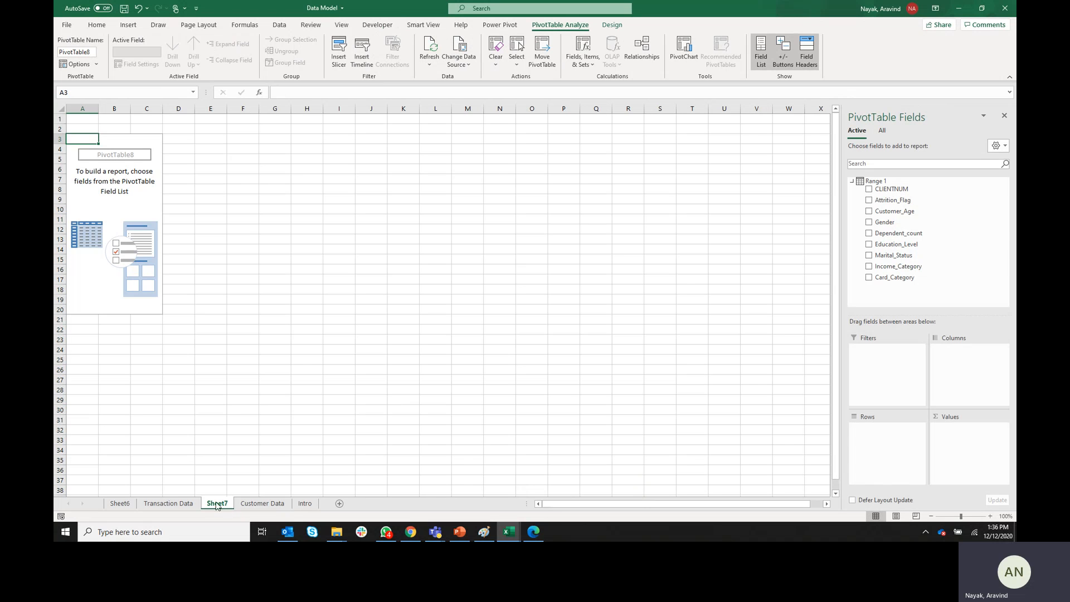
pyautogui.moveTo(217, 506); pyautogui.dragTo(137, 505)
# In the transaction PivotTable on Sheet6, list all Data Model tables and expand the fields of Range and Range 1.
pyautogui.click(121, 505)
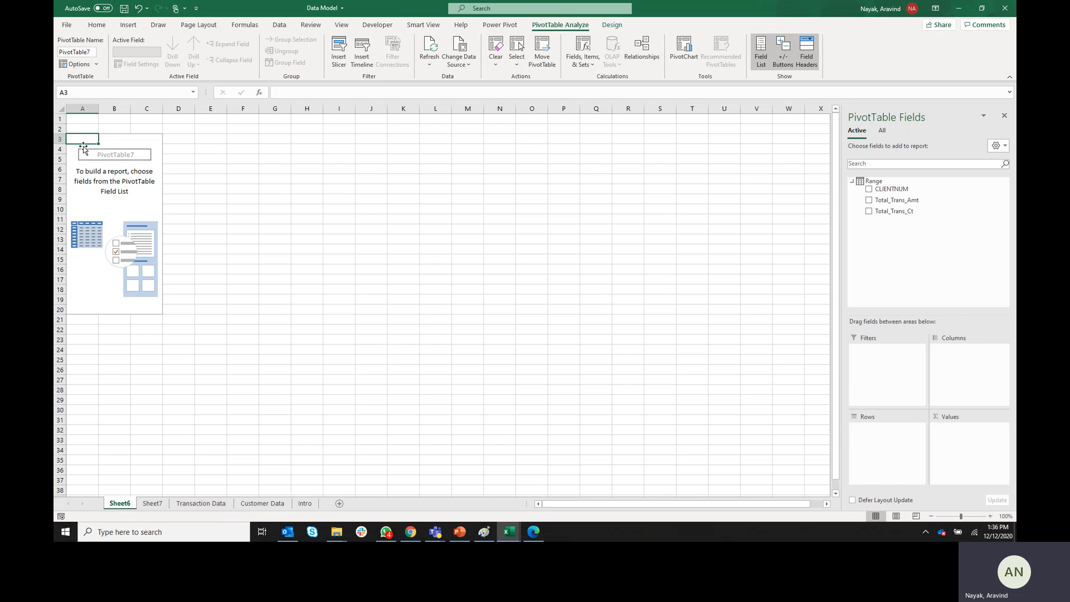
pyautogui.click(883, 133)
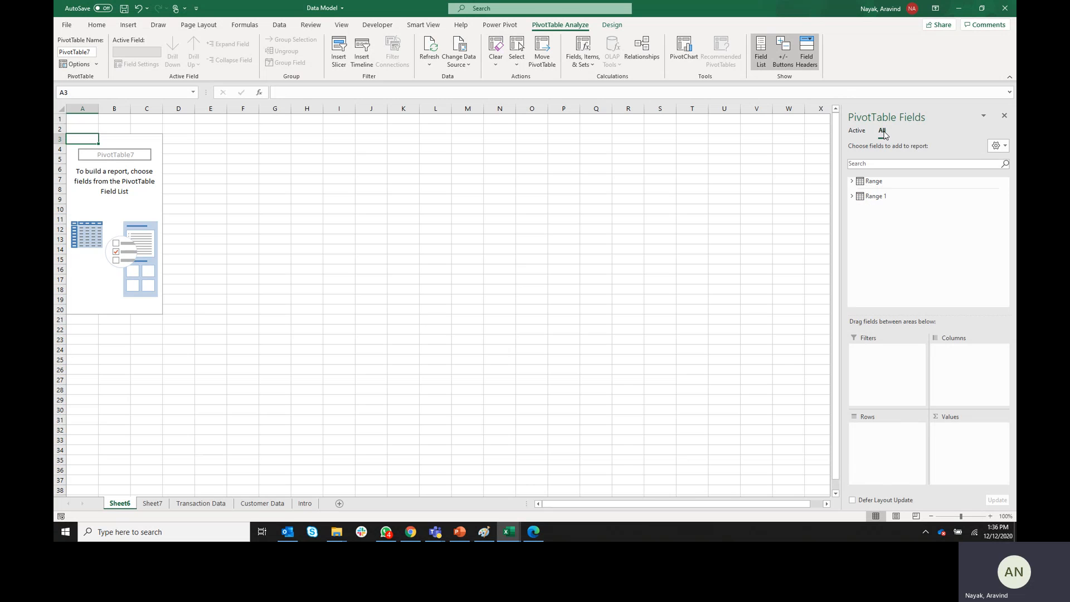
pyautogui.click(851, 181)
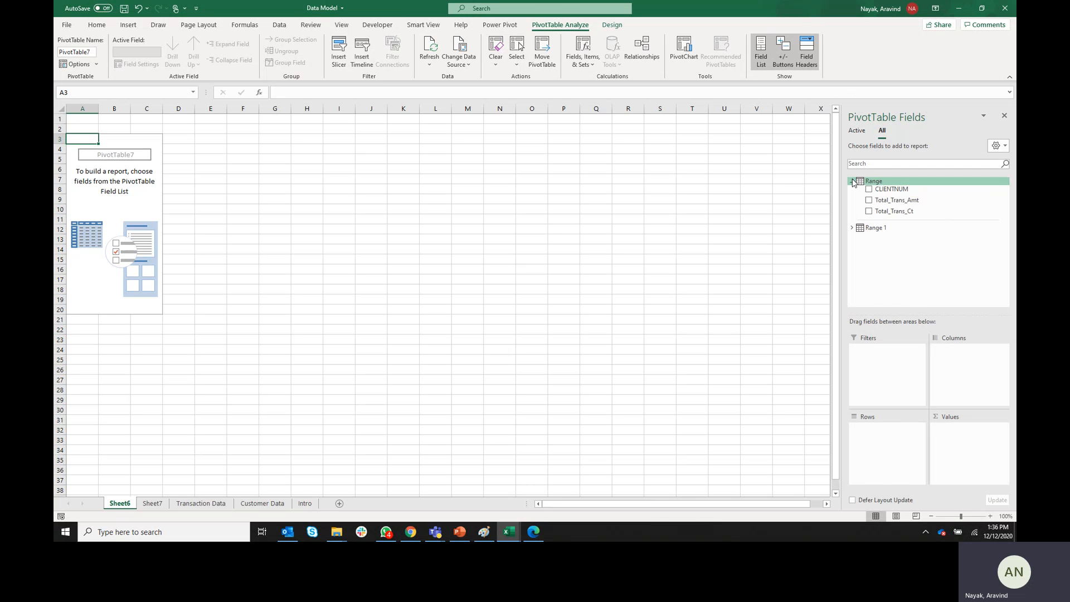
pyautogui.click(852, 227)
pyautogui.scroll(1, 875, 237)
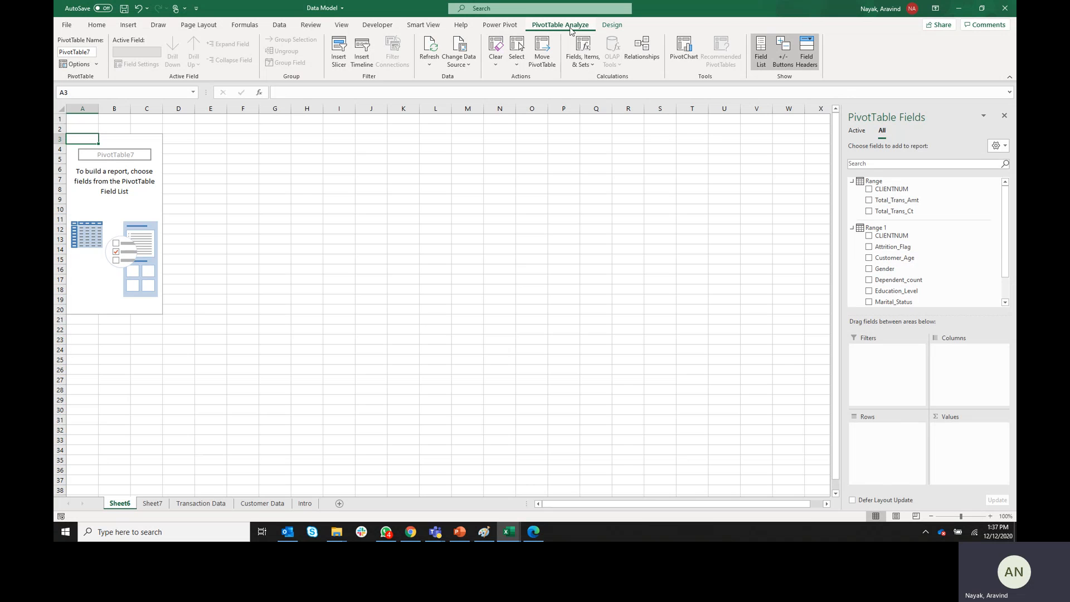
# Create a Data Model relationship from Range's CLIENTNUM foreign column to Range 1's CLIENTNUM primary column and close the relationship manager.
pyautogui.click(640, 61)
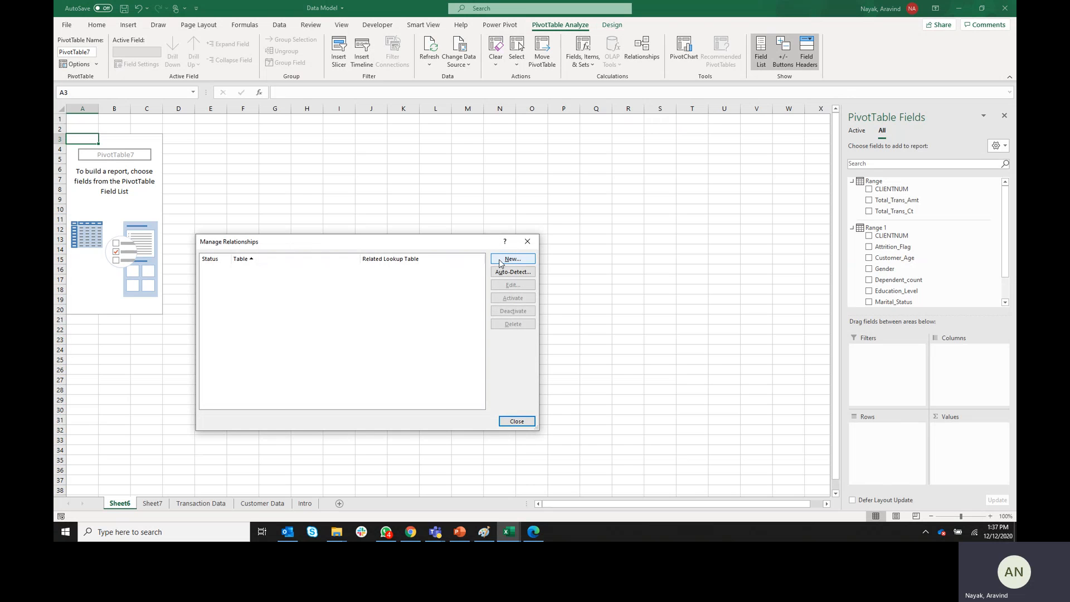
pyautogui.click(501, 261)
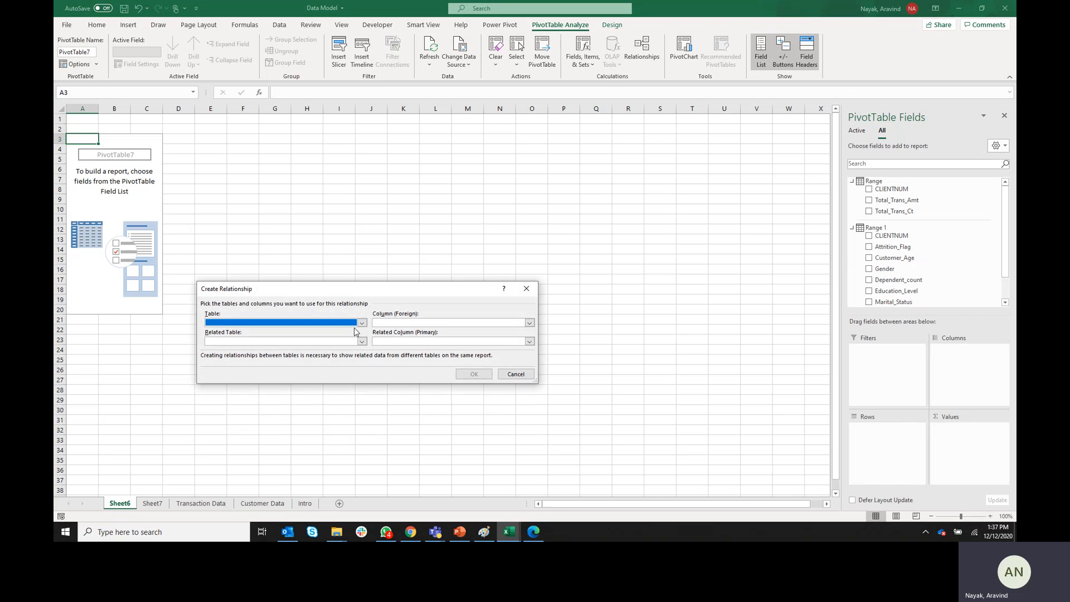
pyautogui.click(363, 324)
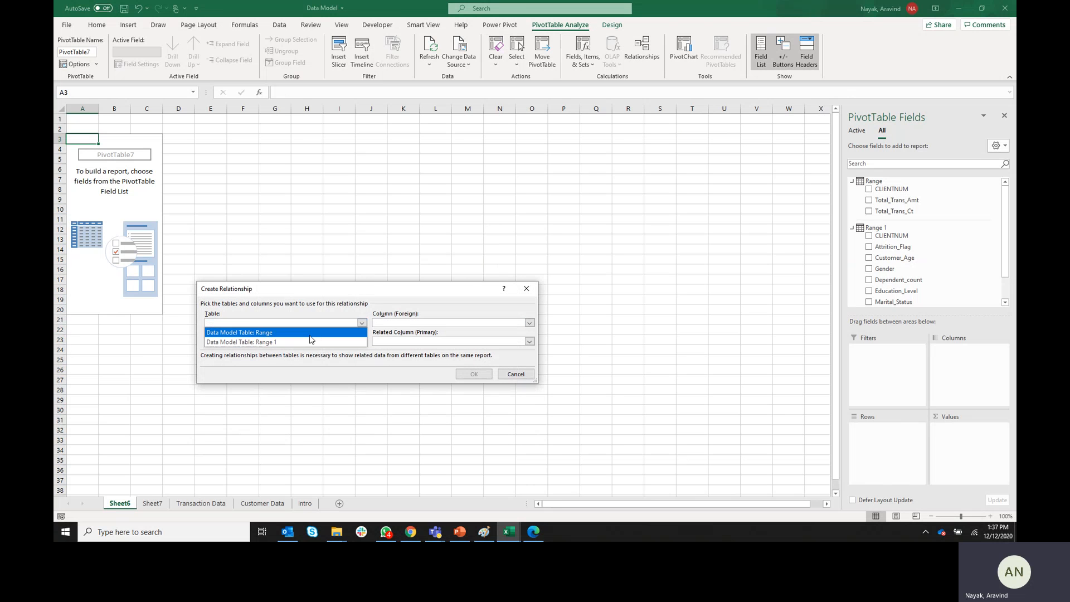
pyautogui.click(363, 323)
pyautogui.click(362, 323)
pyautogui.click(294, 336)
pyautogui.click(362, 342)
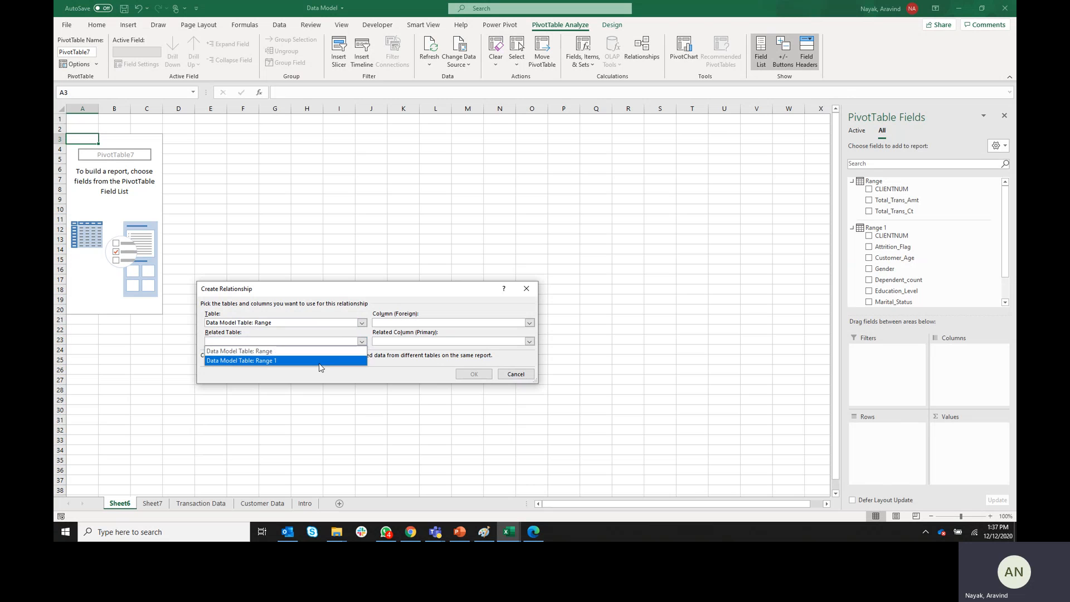
pyautogui.click(319, 361)
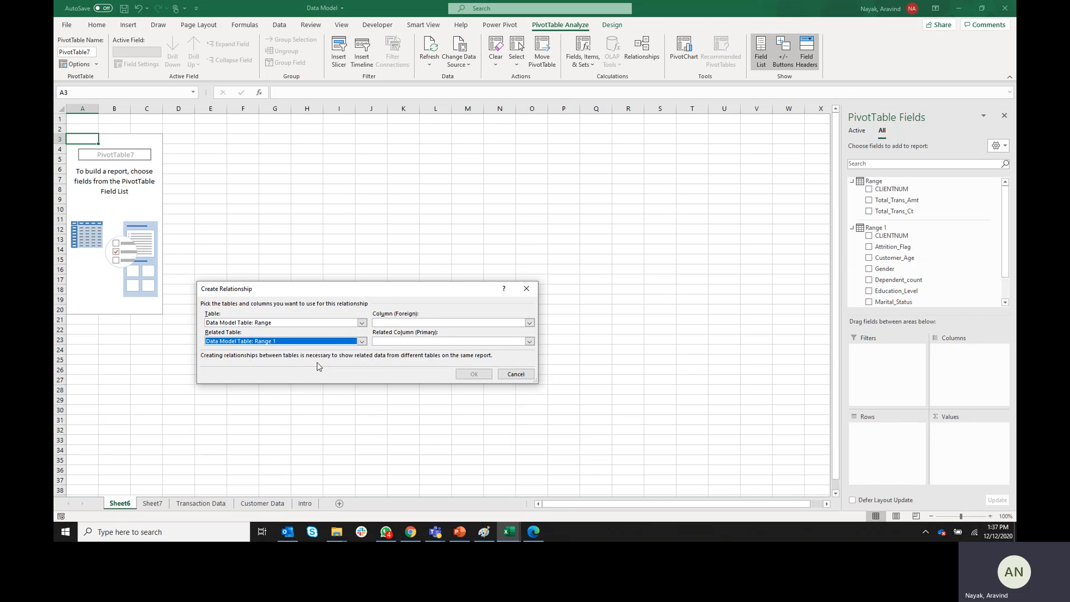
pyautogui.click(530, 324)
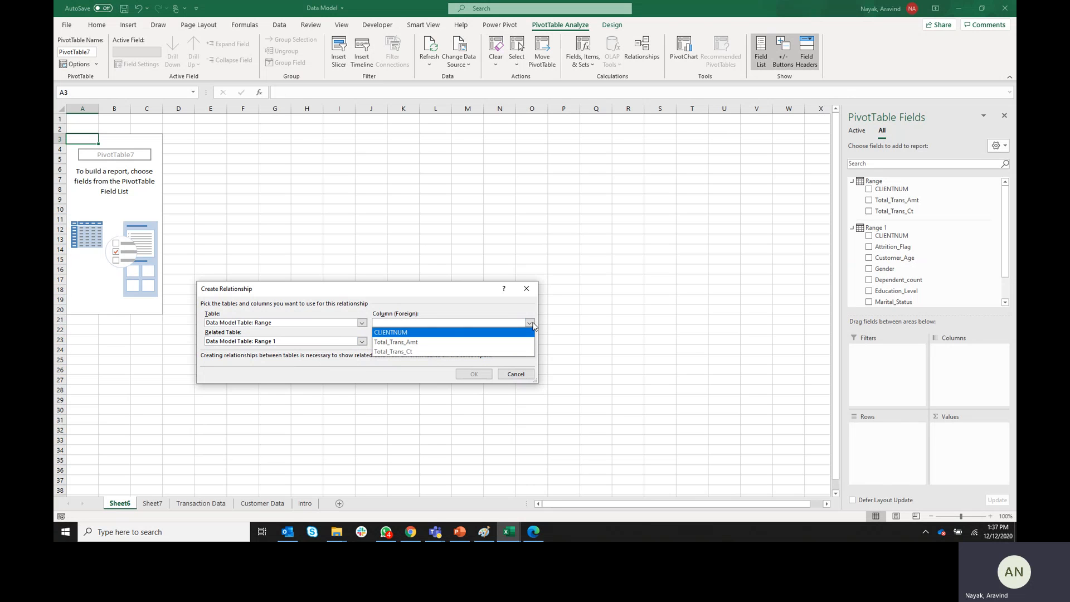
pyautogui.click(501, 333)
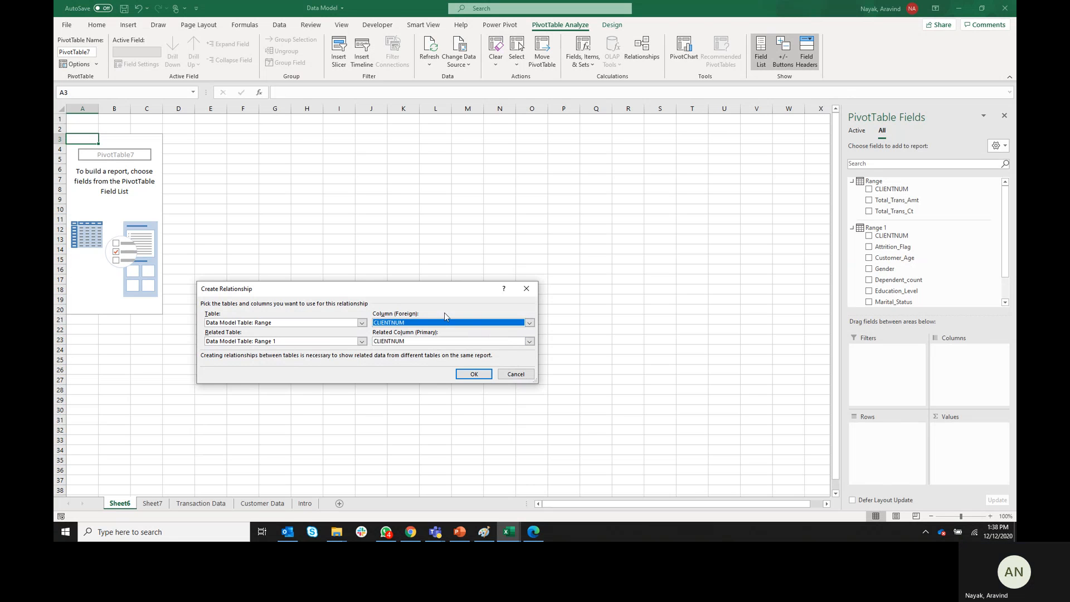
pyautogui.click(474, 376)
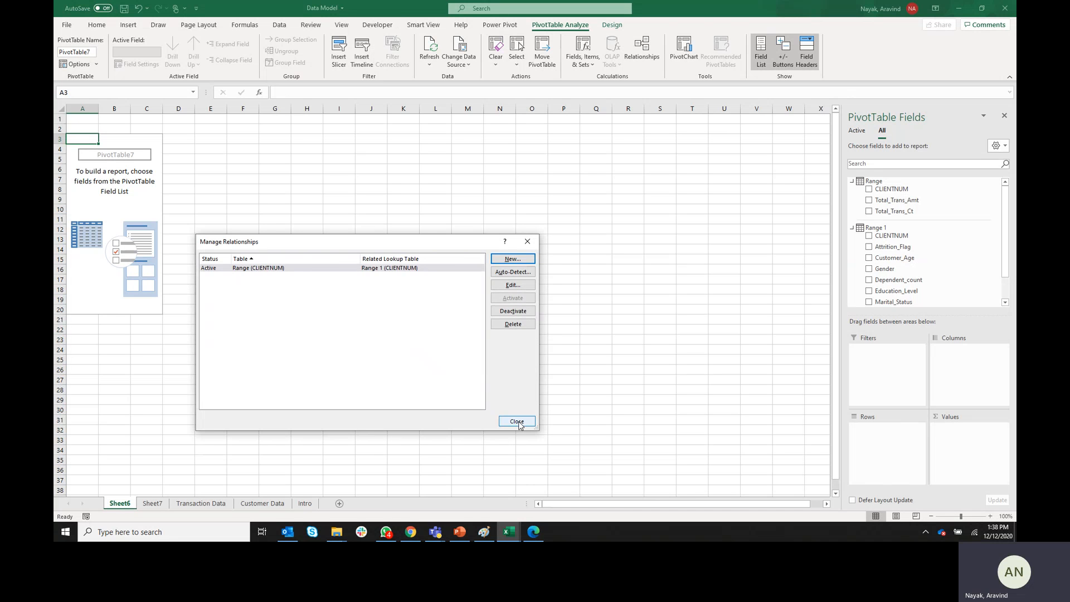
pyautogui.click(517, 423)
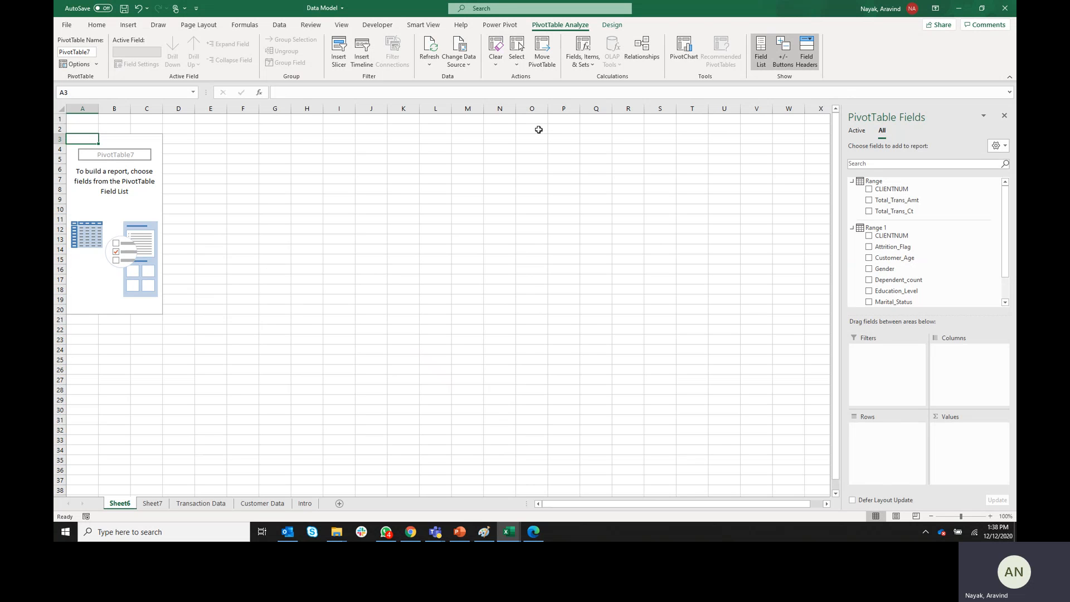
# Examine the Data Model in Power Pivot, inspecting the Range table's records and the diagram linking Range and Range 1.
pyautogui.click(499, 28)
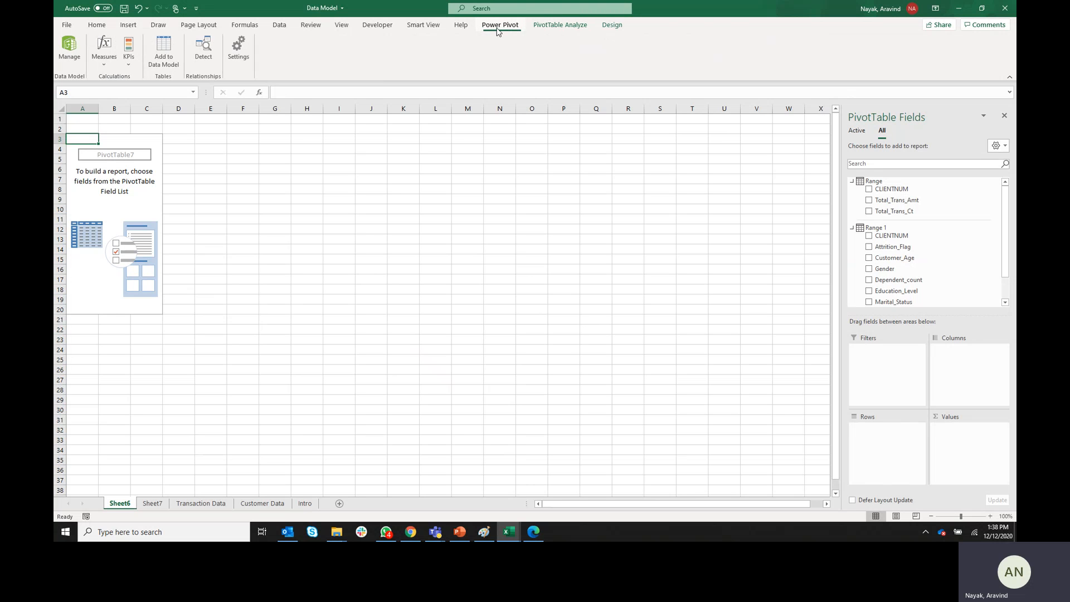
pyautogui.click(70, 50)
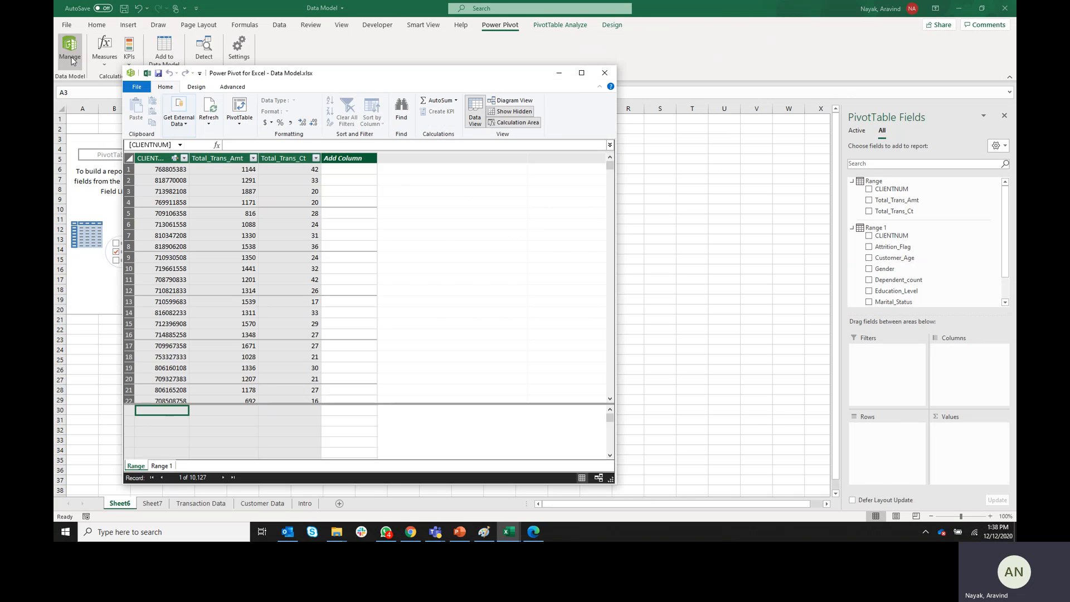
pyautogui.click(507, 105)
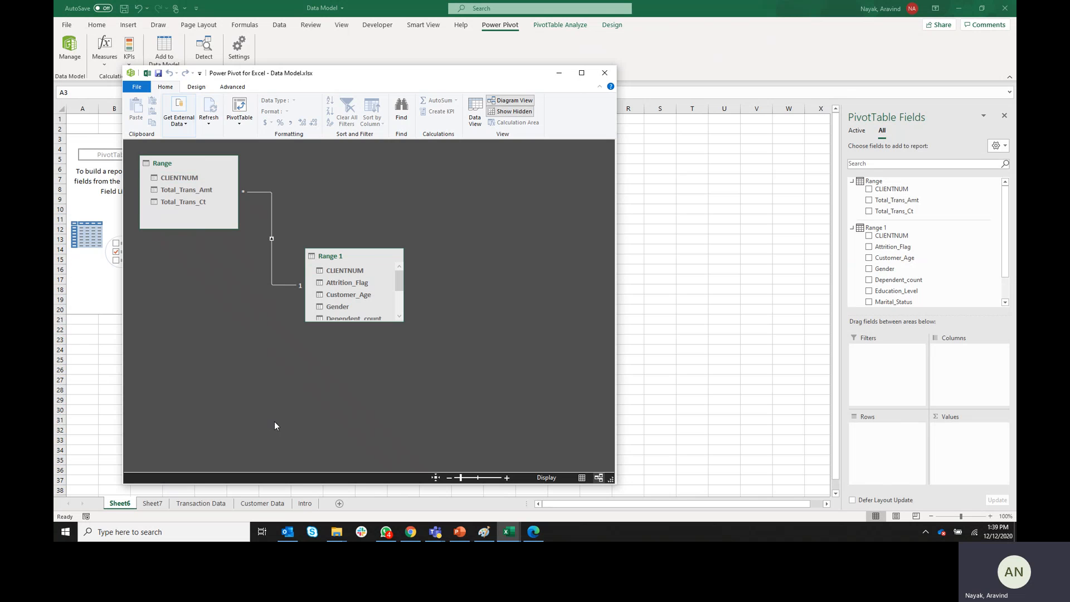
pyautogui.click(605, 72)
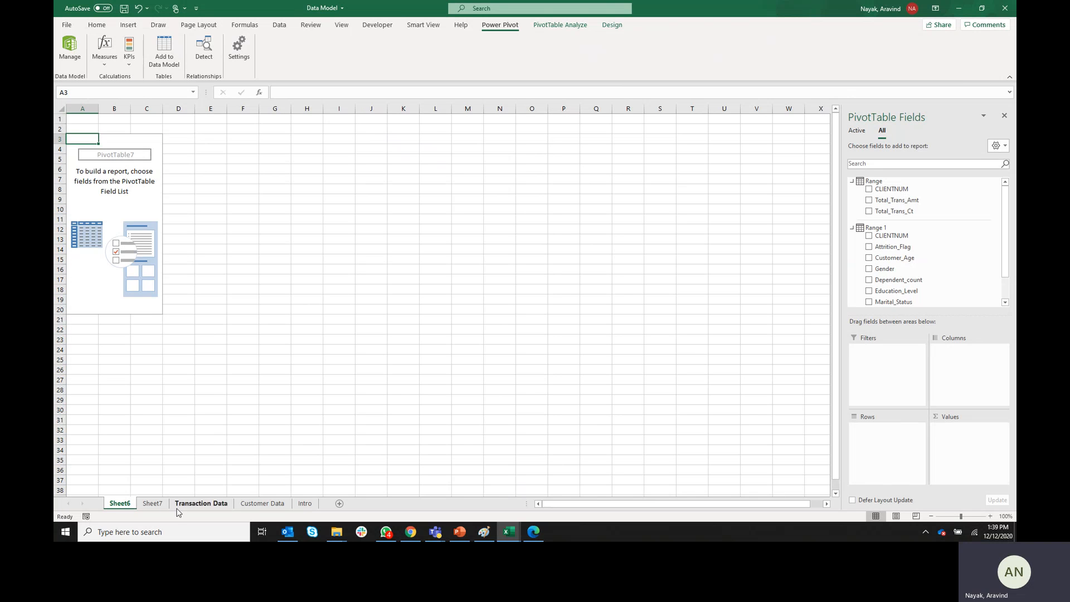
# Review the columns available on the Transaction Data and Customer Data sheets.
pyautogui.click(200, 507)
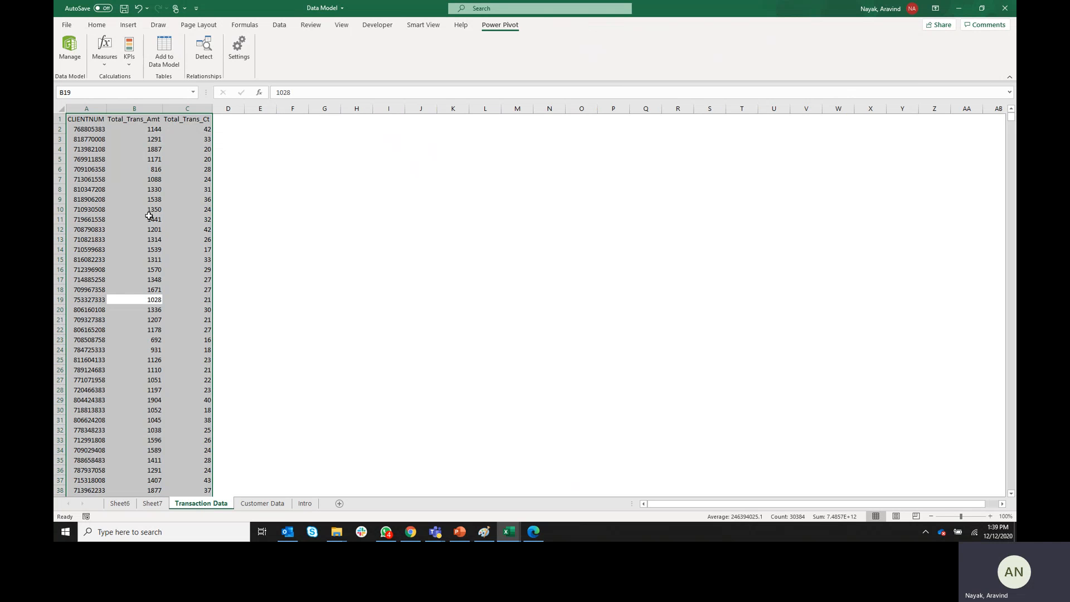
pyautogui.click(141, 200)
pyautogui.click(186, 209)
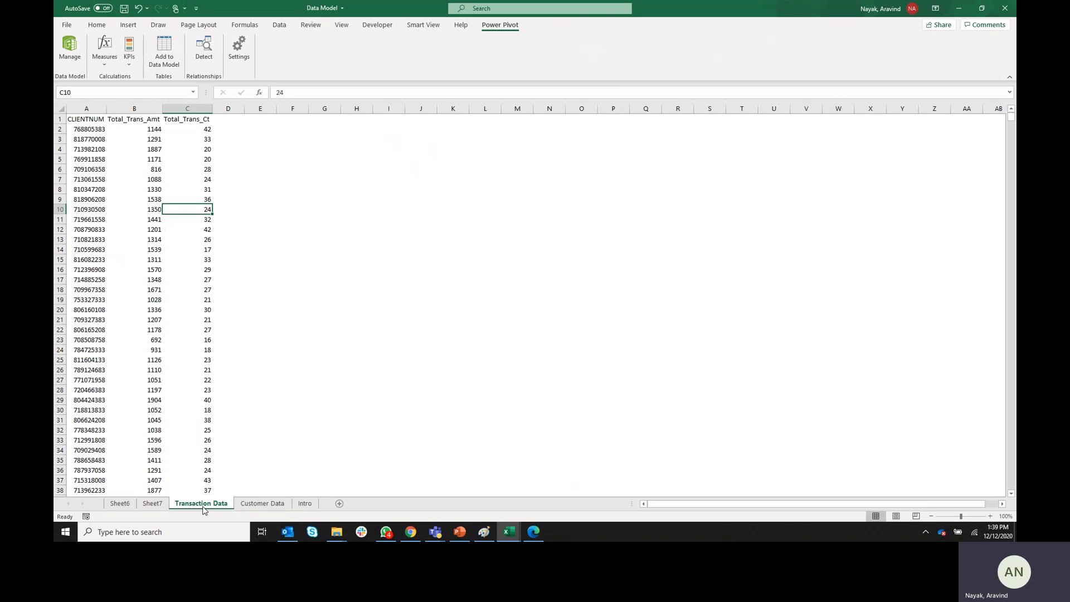
pyautogui.click(261, 504)
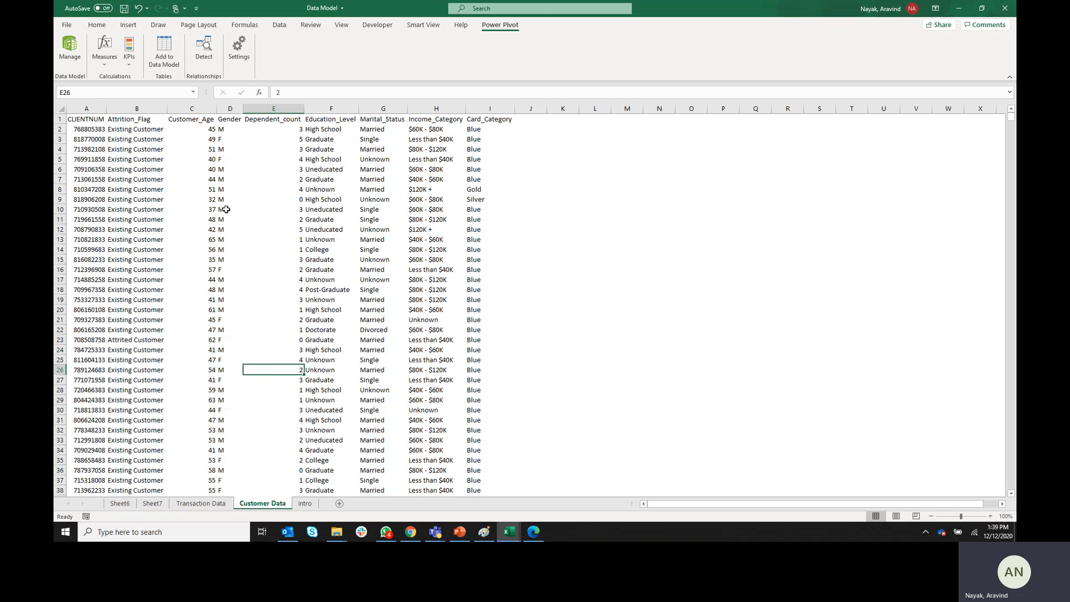
# In the Sheet6 PivotTable, add Gender from Range 1 as rows and the sum of Total_Trans_Amt from Range as values.
pyautogui.click(119, 505)
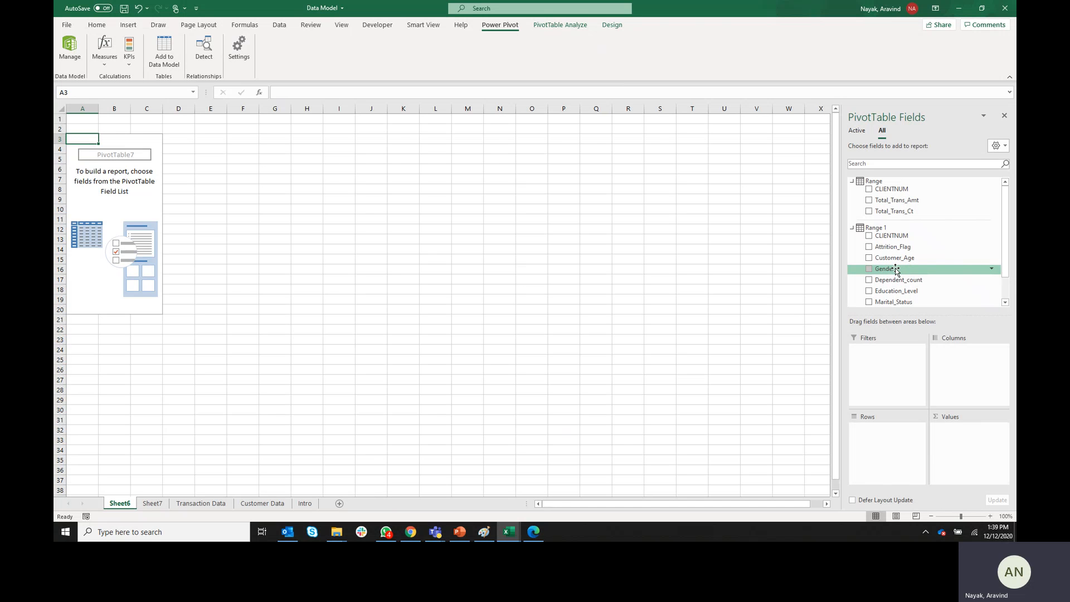
pyautogui.moveTo(896, 270); pyautogui.dragTo(886, 453)
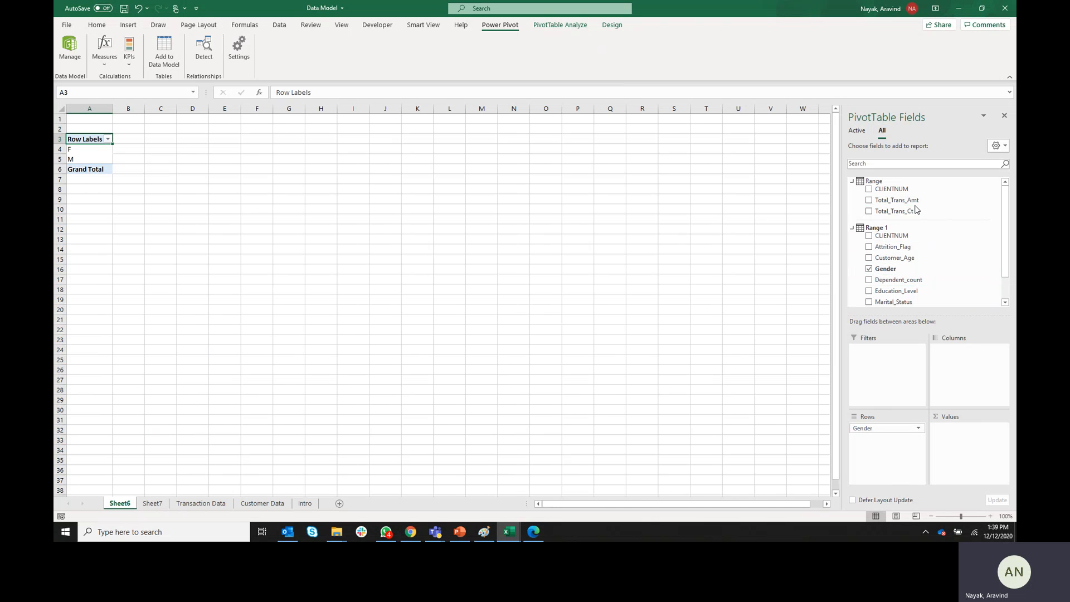
pyautogui.moveTo(909, 206); pyautogui.dragTo(966, 442)
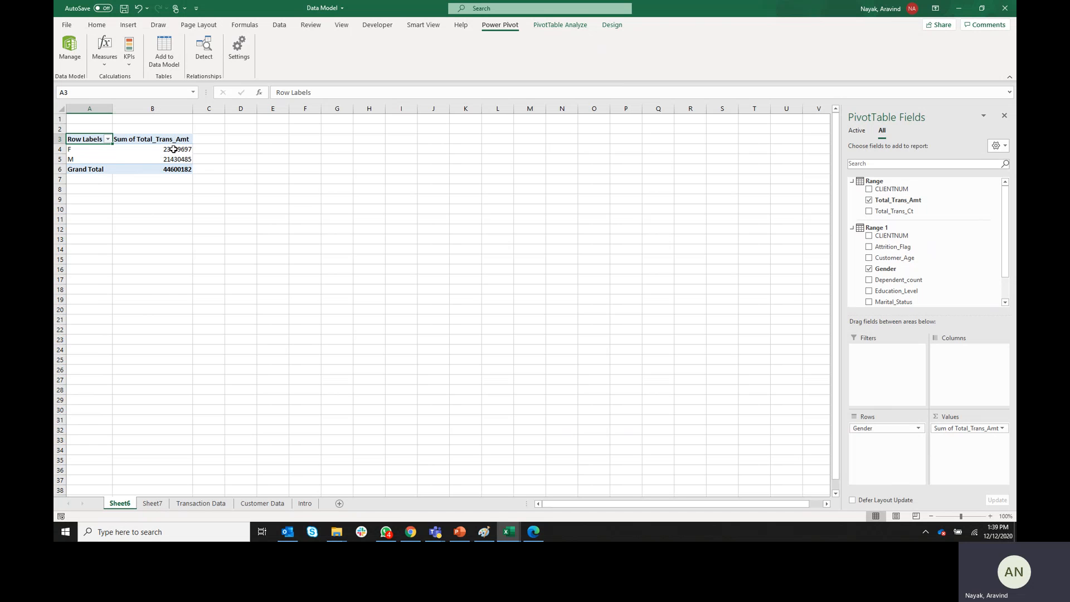
pyautogui.moveTo(179, 156)
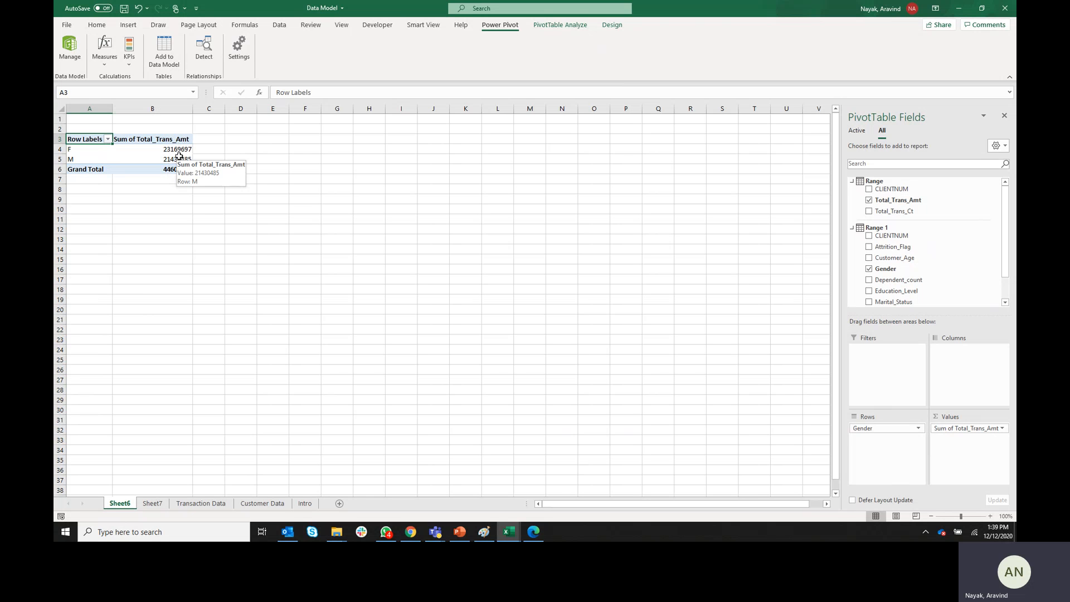
# Insert a slicer for Education_Level from Range 1 and place it beside the PivotTable, around columns D to G.
pyautogui.click(128, 25)
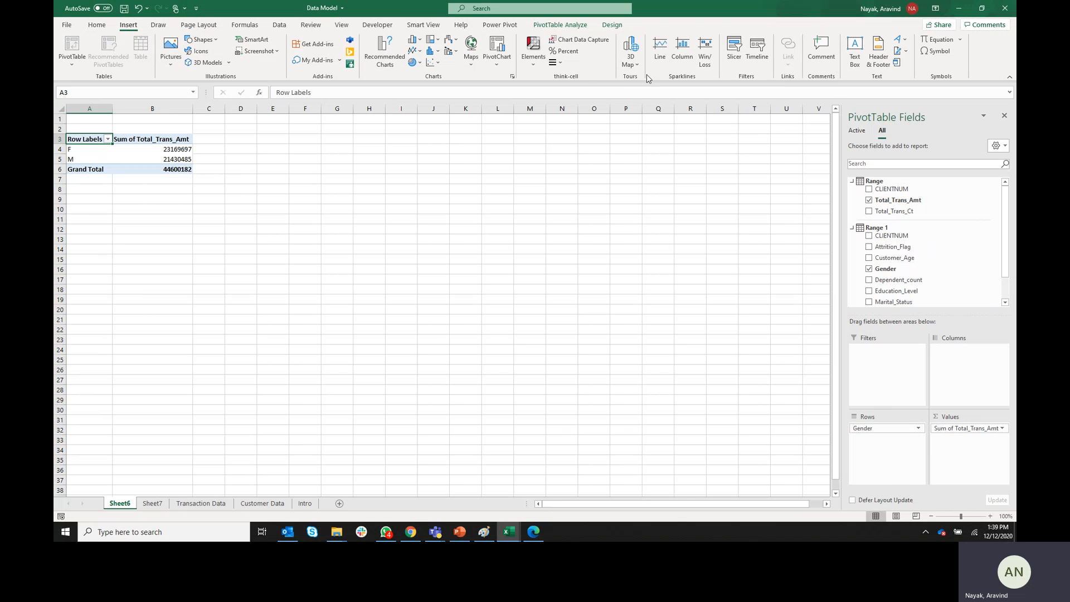
pyautogui.click(736, 58)
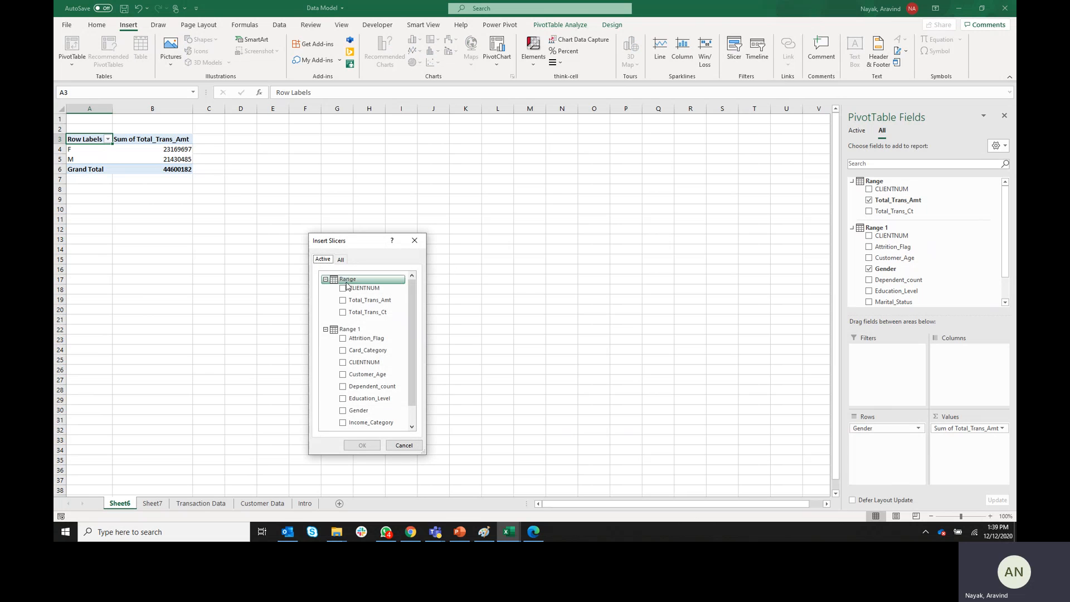
pyautogui.click(323, 261)
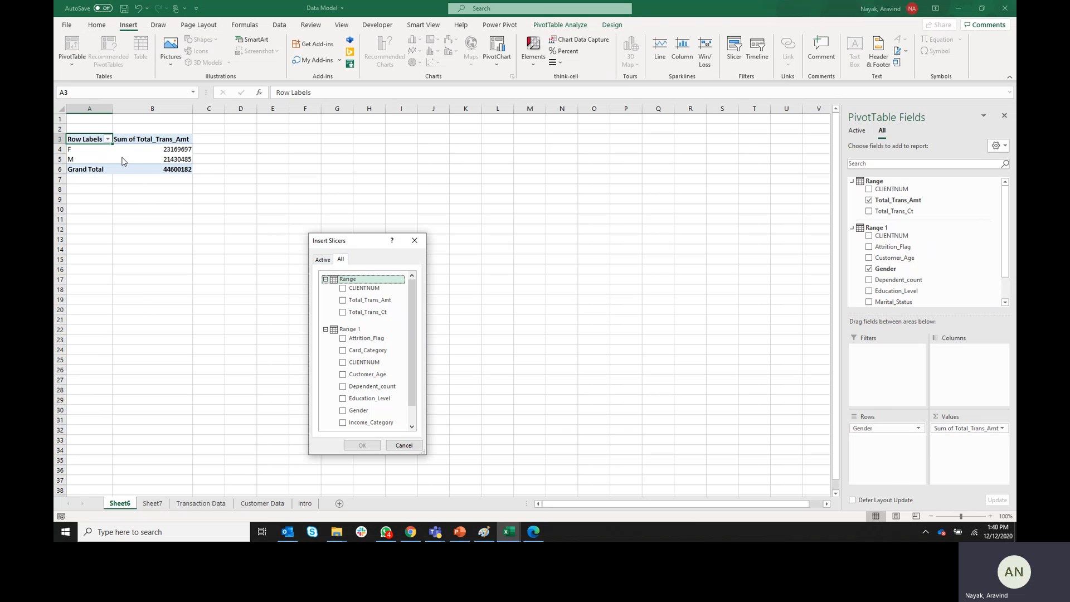
pyautogui.click(325, 259)
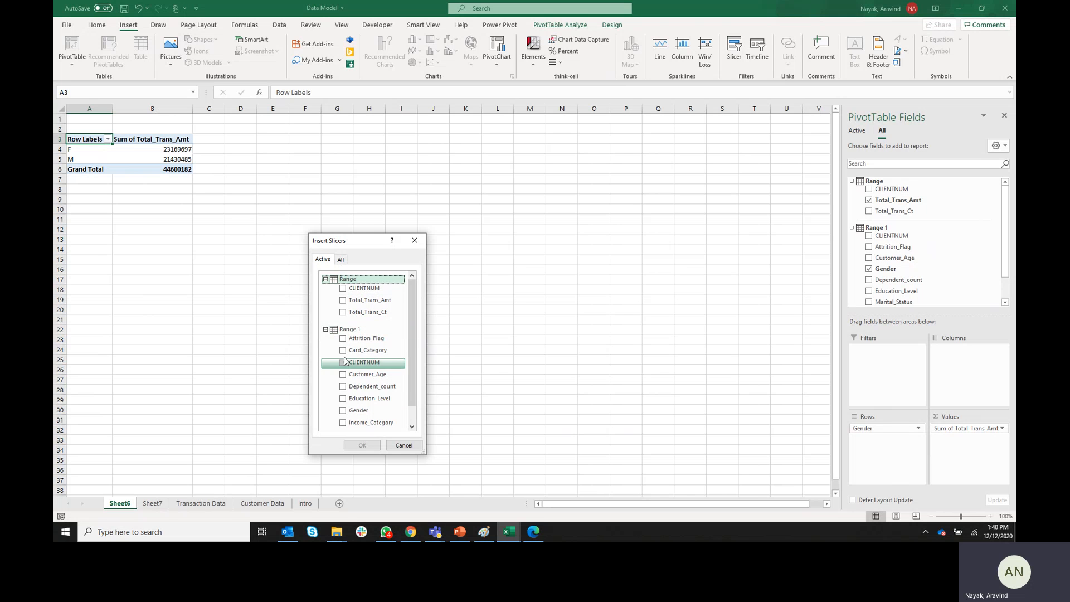
pyautogui.click(341, 260)
pyautogui.click(323, 259)
pyautogui.scroll(-1, 358, 369)
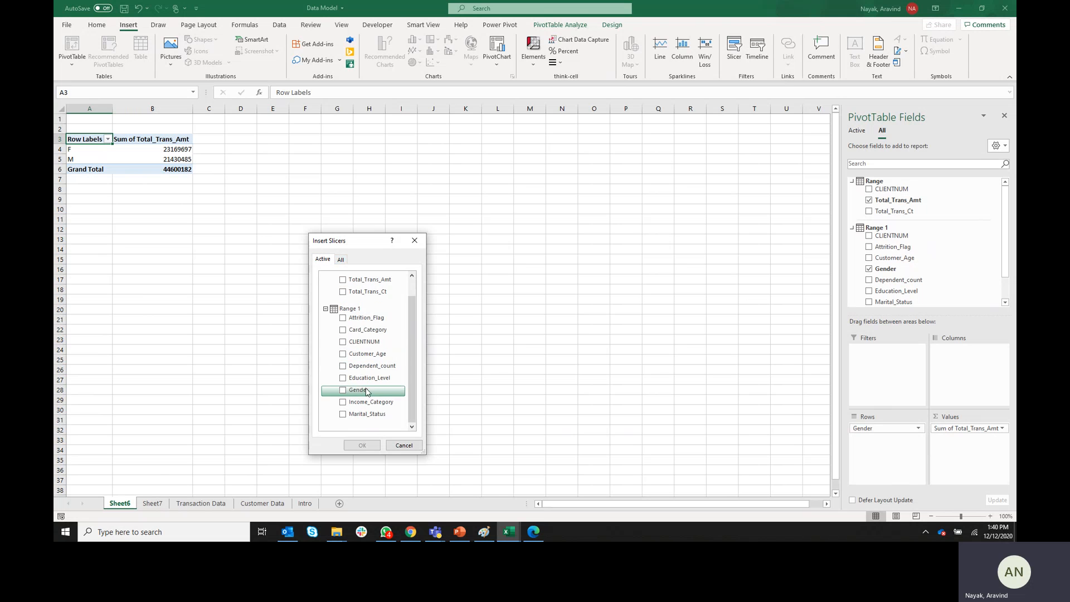
pyautogui.click(343, 378)
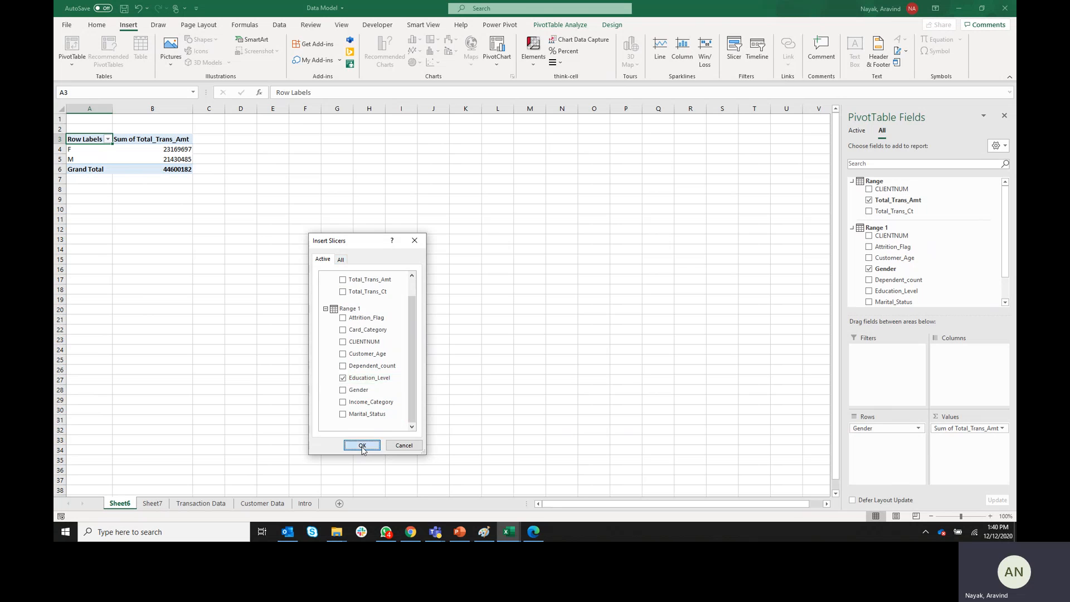
pyautogui.click(362, 446)
pyautogui.moveTo(437, 370); pyautogui.dragTo(280, 260)
# Test the Education_Level slicer by filtering on College, Graduate, Post-Graduate and Doctorate in turn, and clear its filter.
pyautogui.click(278, 156)
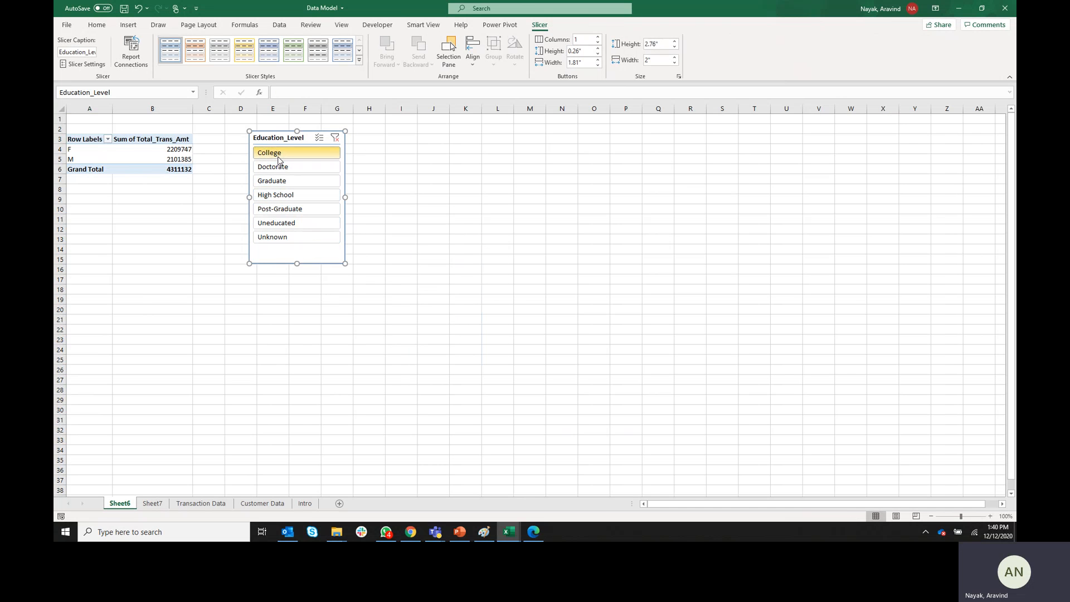
pyautogui.click(287, 184)
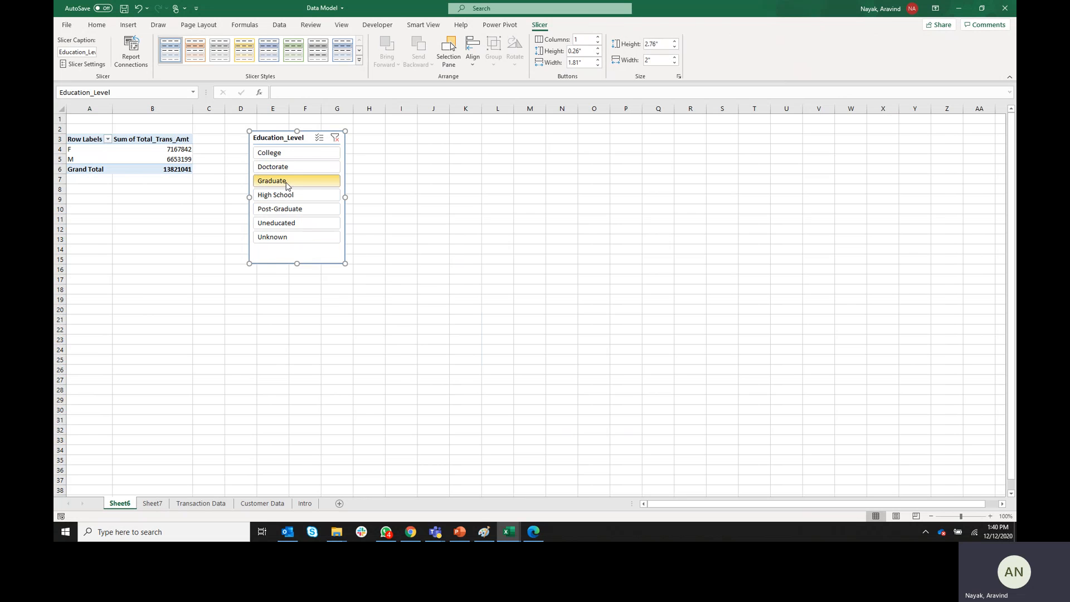
pyautogui.click(285, 214)
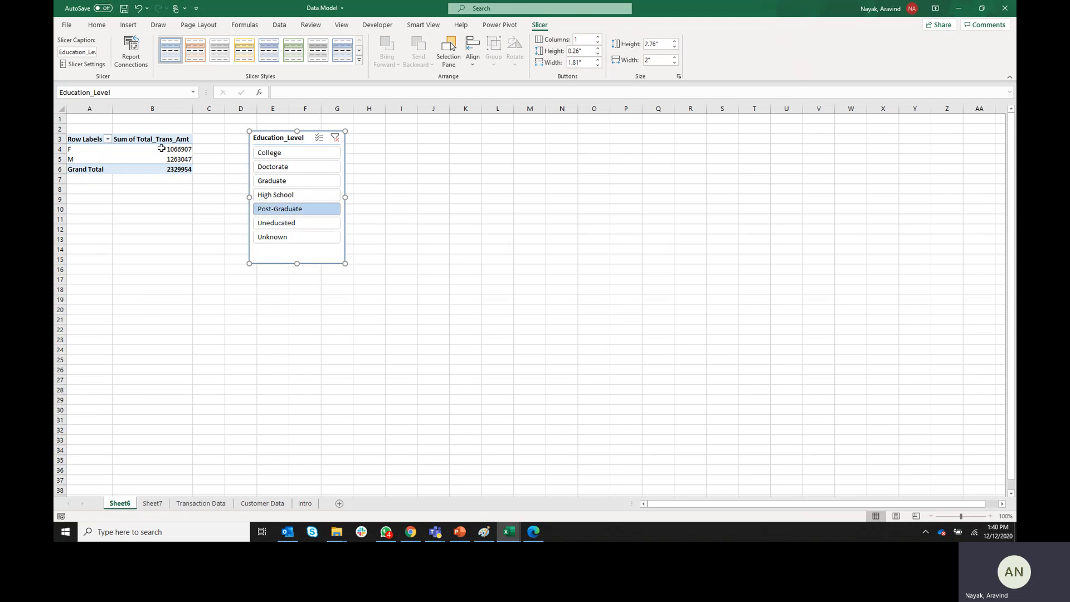
pyautogui.click(293, 182)
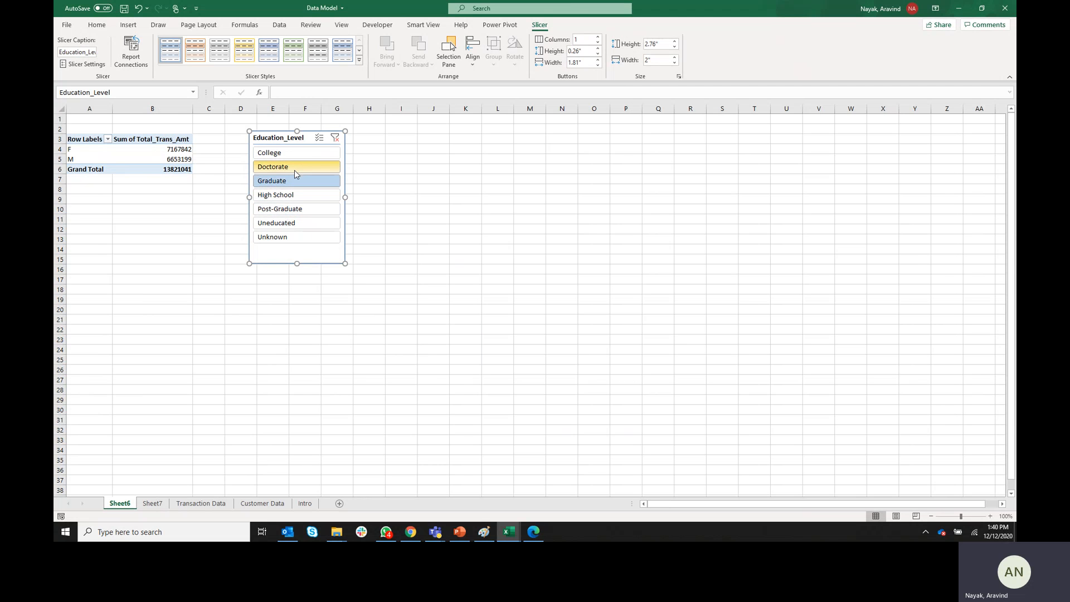
pyautogui.click(303, 214)
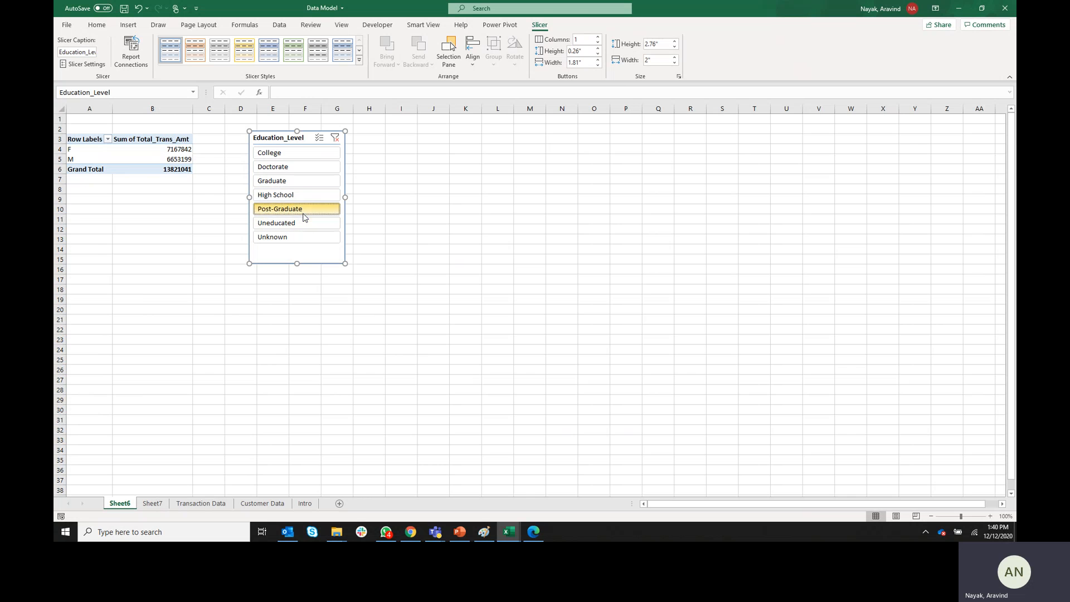
pyautogui.click(326, 166)
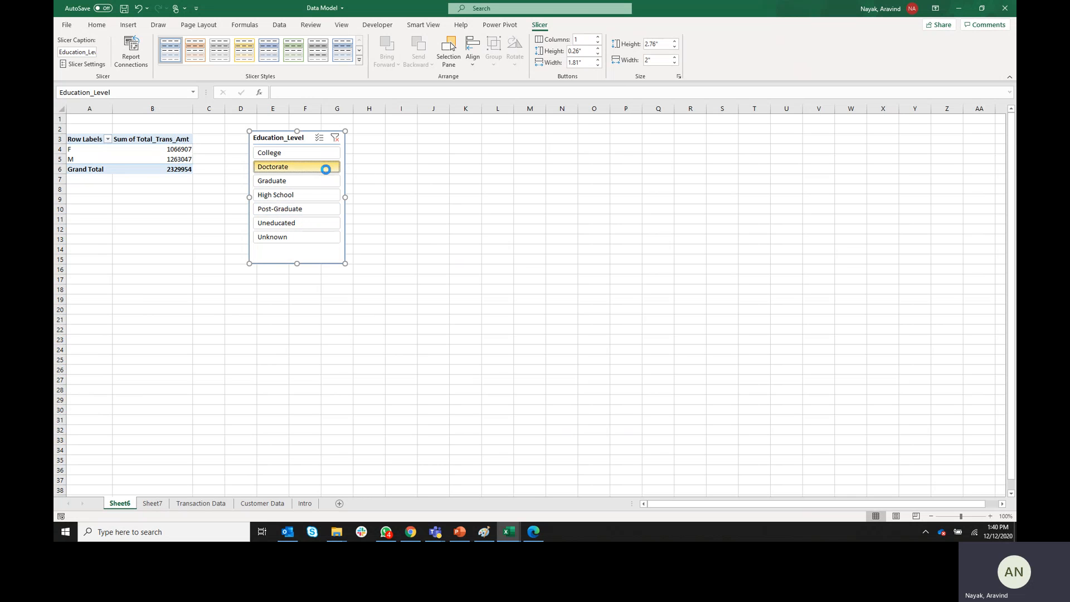
pyautogui.click(335, 138)
pyautogui.click(440, 208)
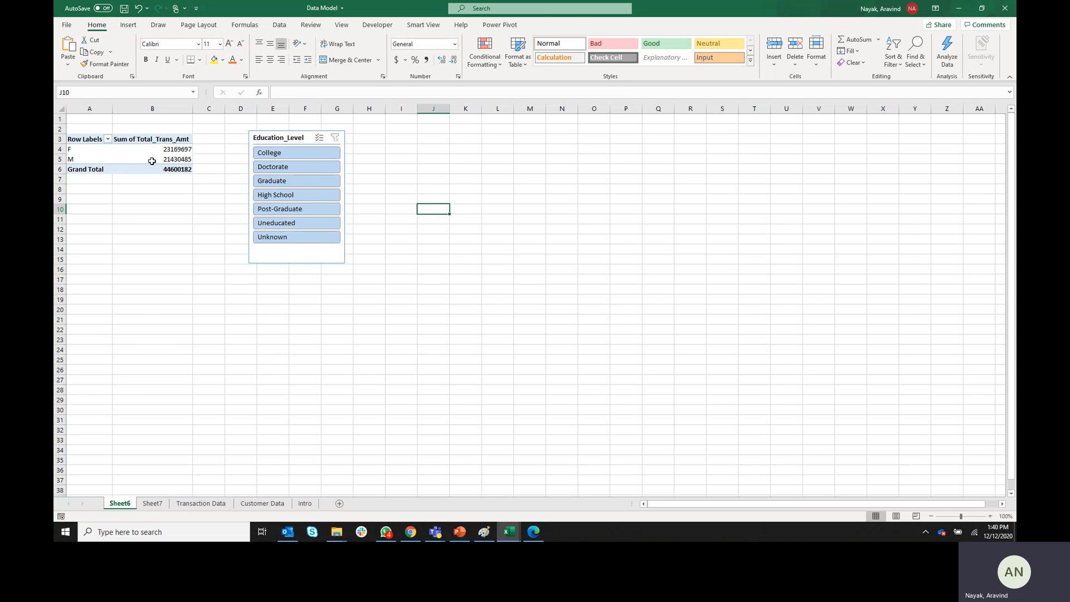
pyautogui.moveTo(152, 161)
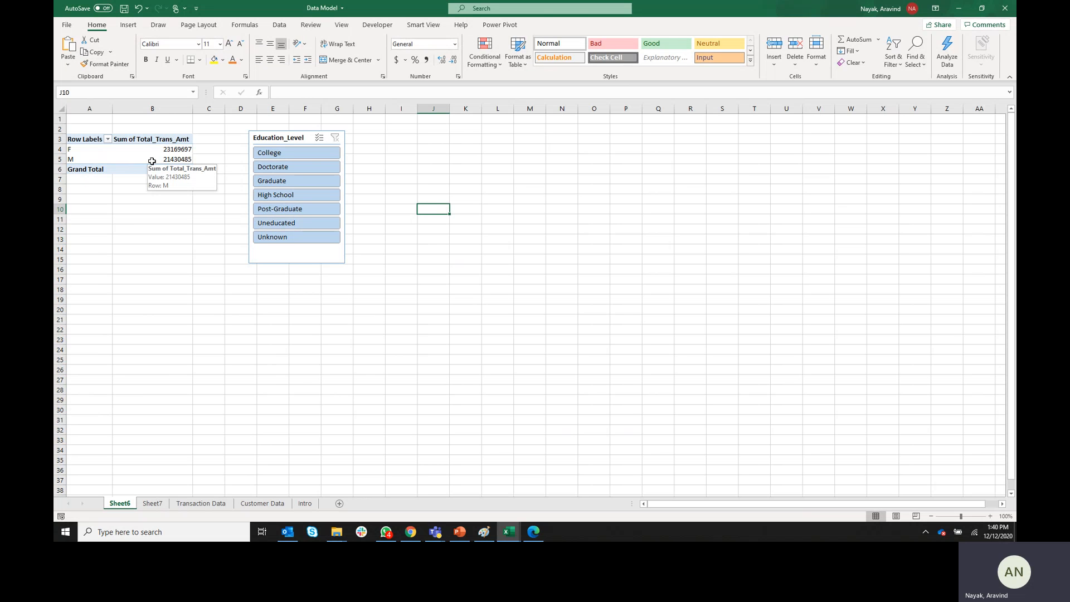